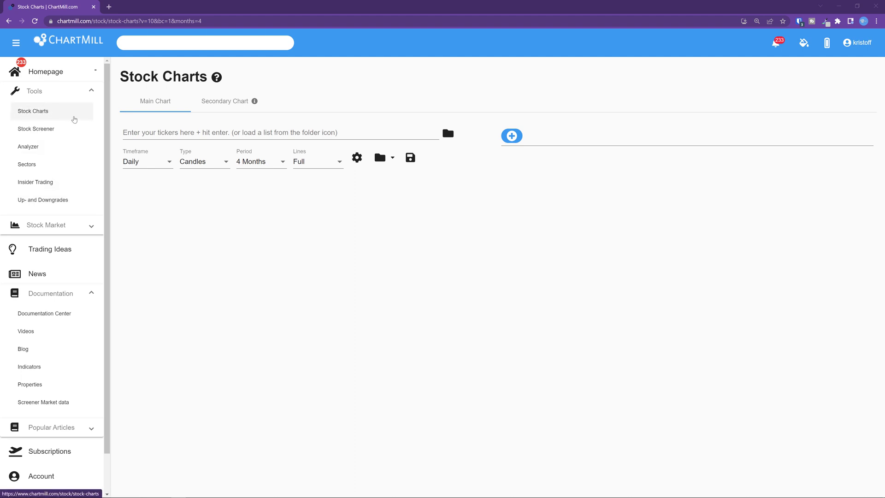
Step: Load AAPL as a weekly, chart-only view with the Best Fit II period
click(140, 132)
text(aapl)
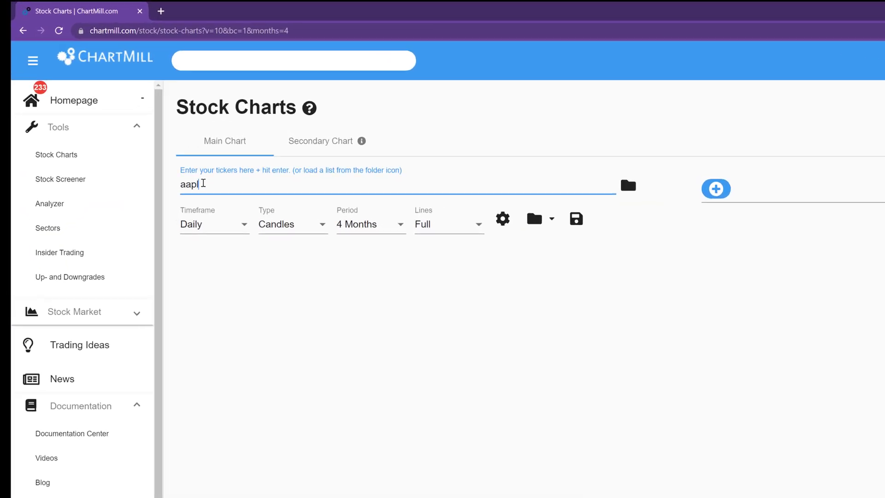
key(Return)
click(188, 176)
click(250, 228)
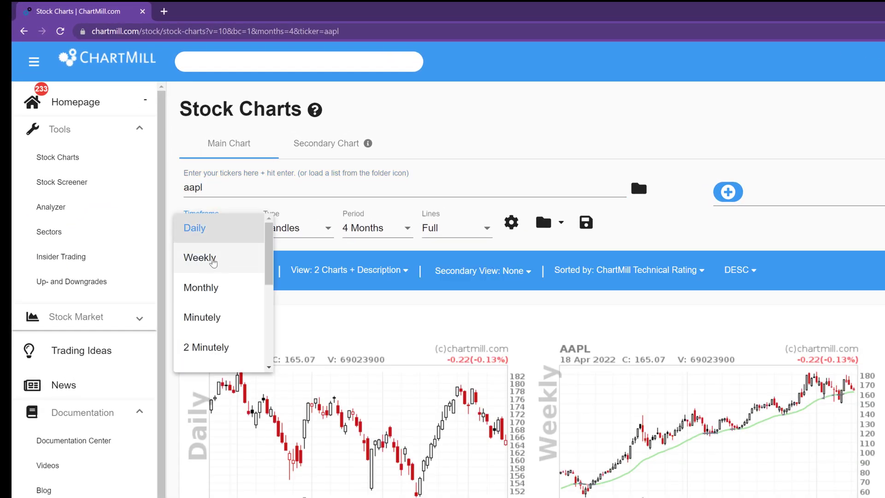
click(201, 256)
click(344, 270)
click(298, 182)
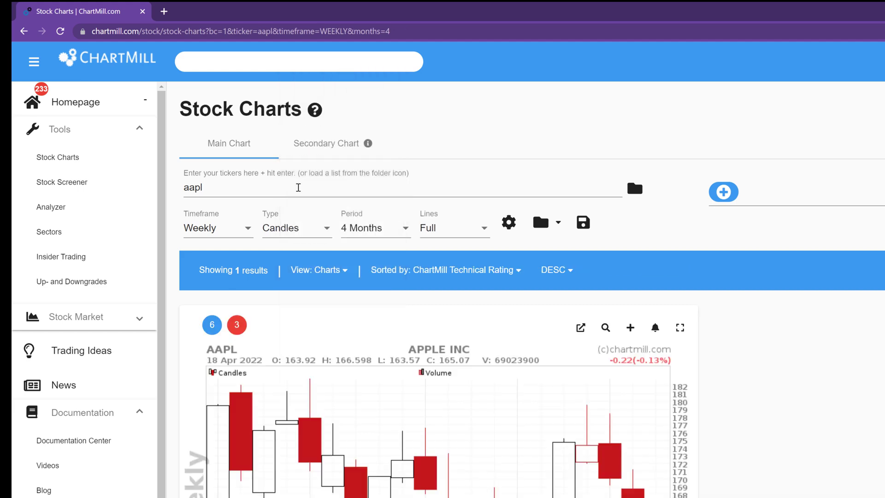
click(369, 229)
scroll(360, 196, up, 3)
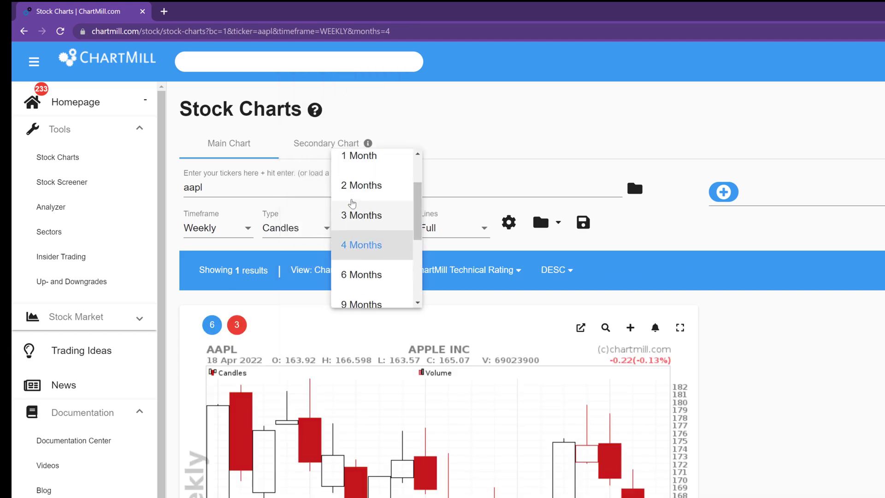
click(352, 192)
Step: Add the Chartmill Trend Overlay to the AAPL chart
click(732, 193)
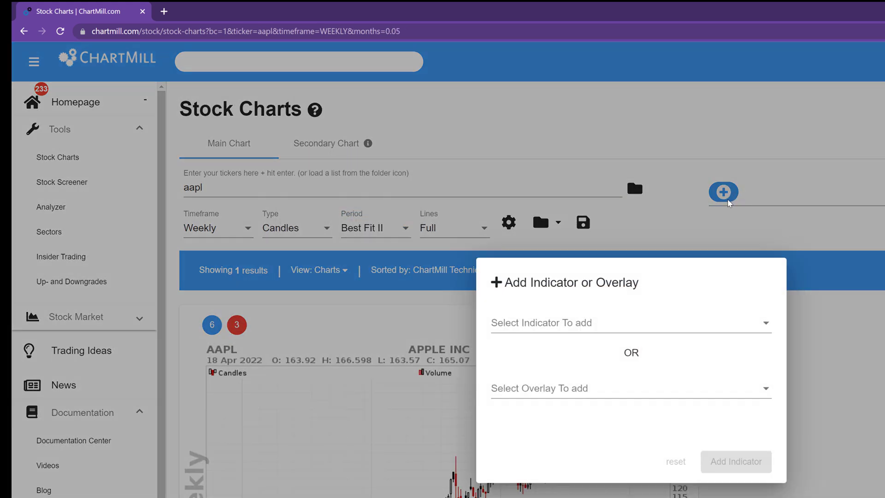
click(599, 392)
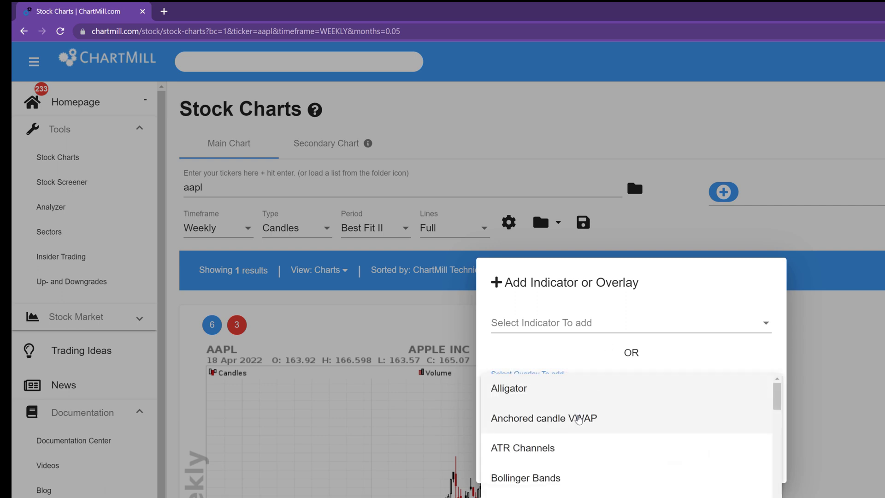
scroll(585, 410, down, 3)
click(573, 455)
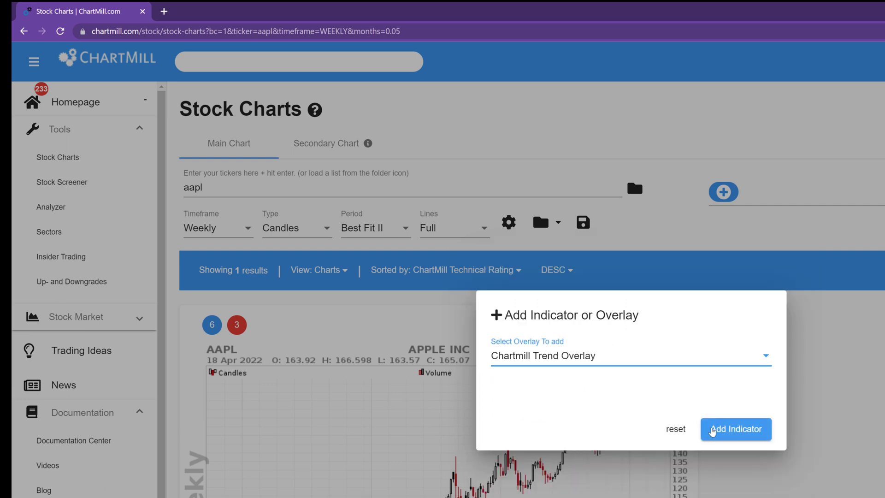
click(712, 429)
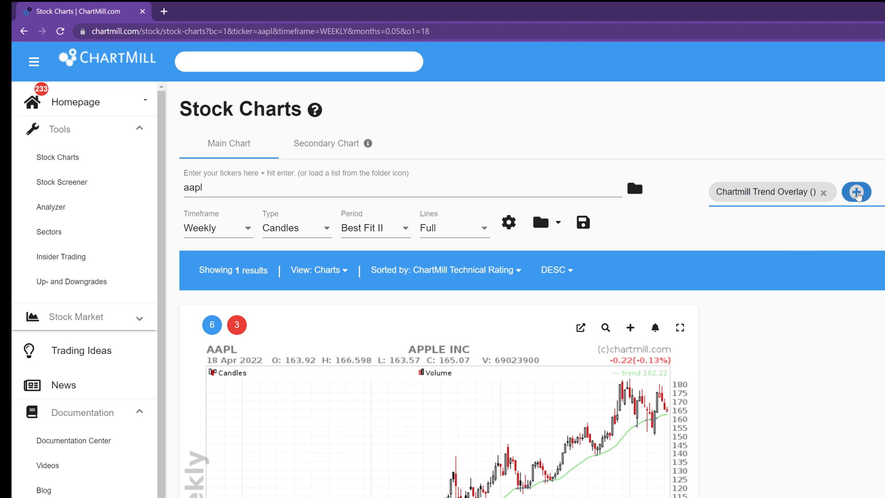
Step: Add an RSI indicator with look back 14 to the weekly AAPL chart
click(856, 192)
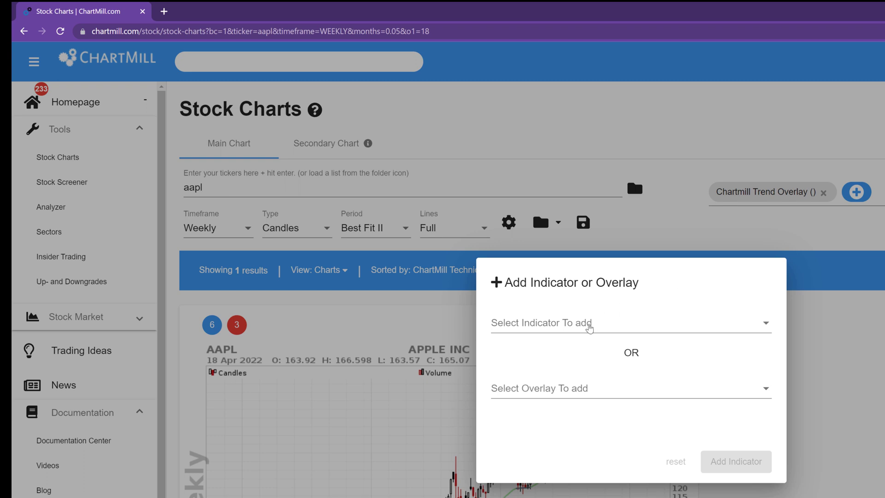
click(589, 325)
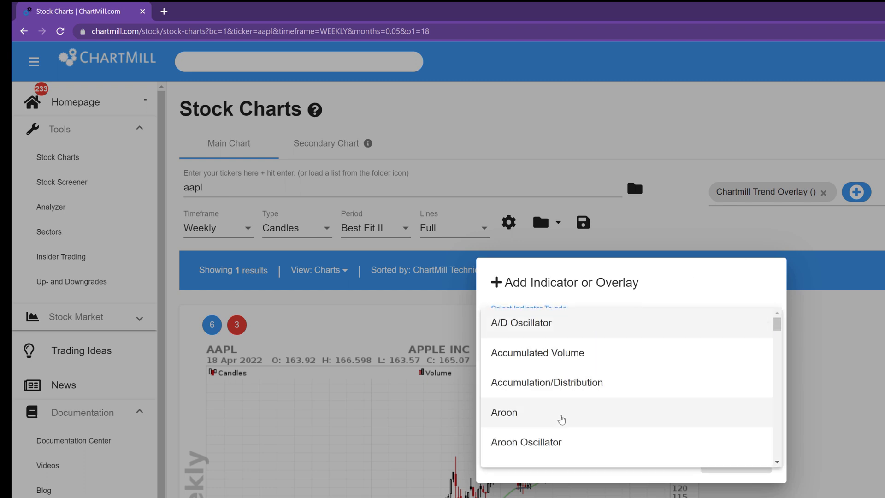
scroll(561, 419, down, 15)
scroll(561, 420, down, 1)
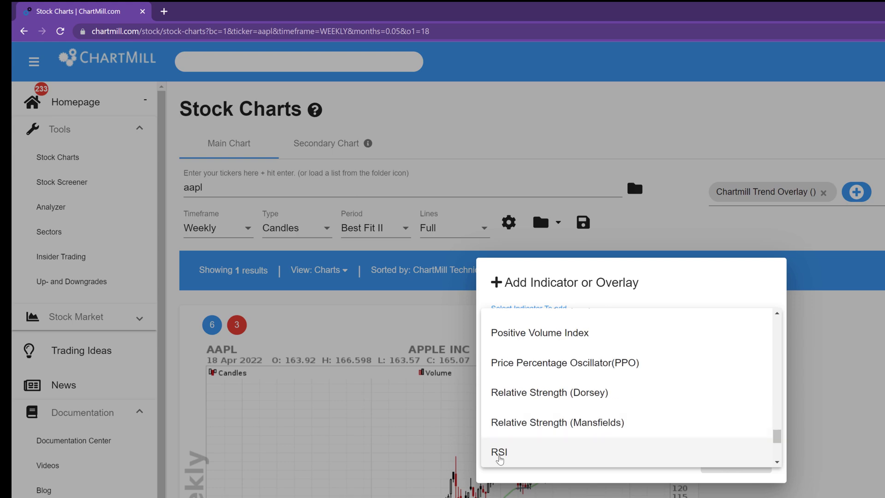
click(498, 450)
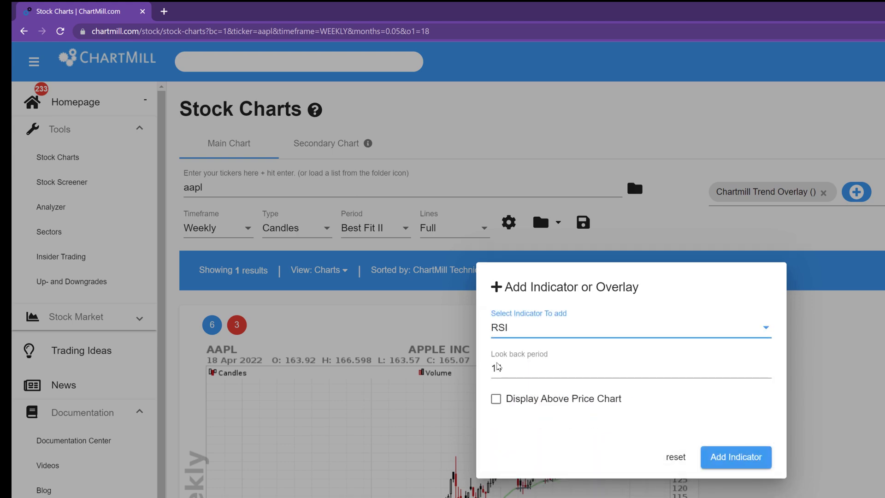
click(730, 456)
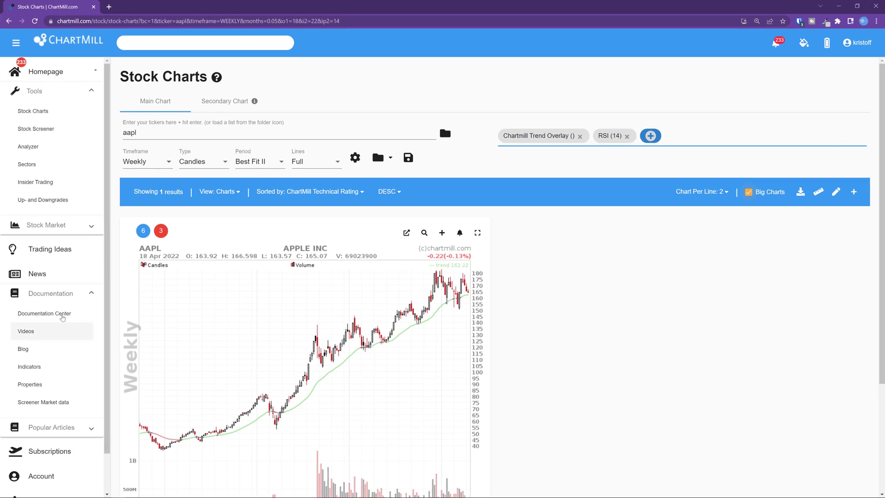
Step: Open the Documentation Center in a new browser tab
right_click(47, 314)
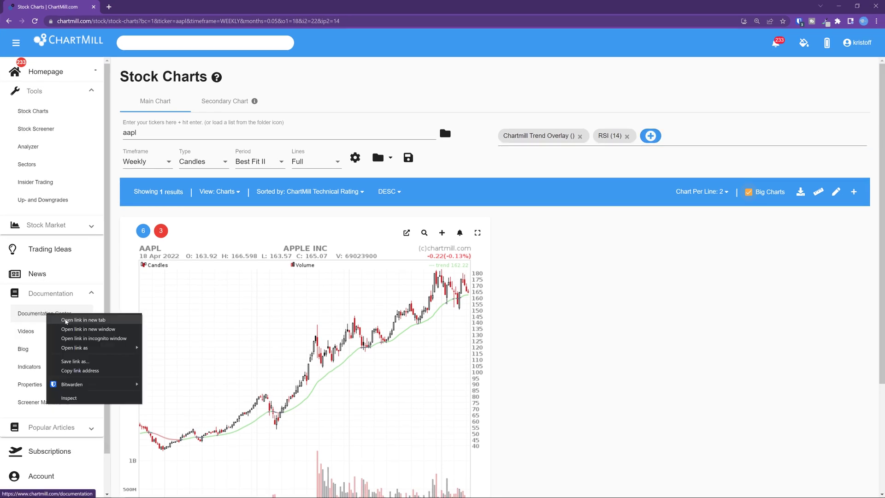
click(65, 320)
click(136, 7)
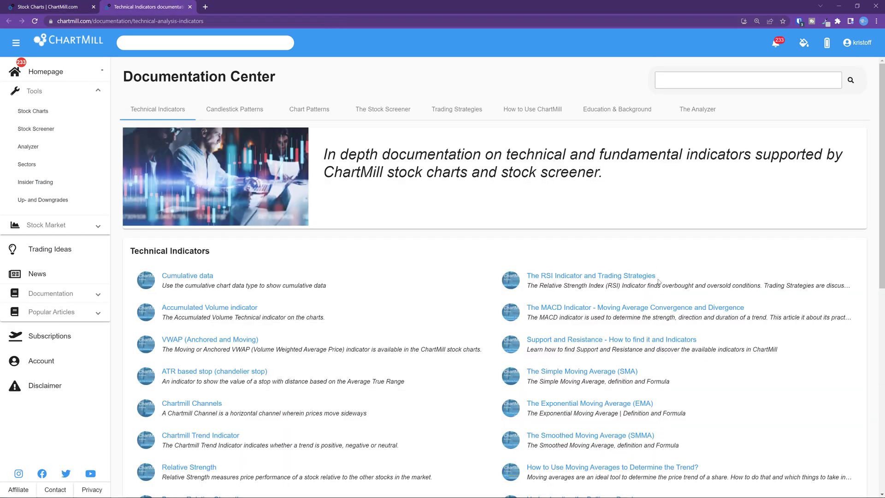
Step: Go back to the Stock Charts page and look over the AAPL chart and RSI pane
click(28, 8)
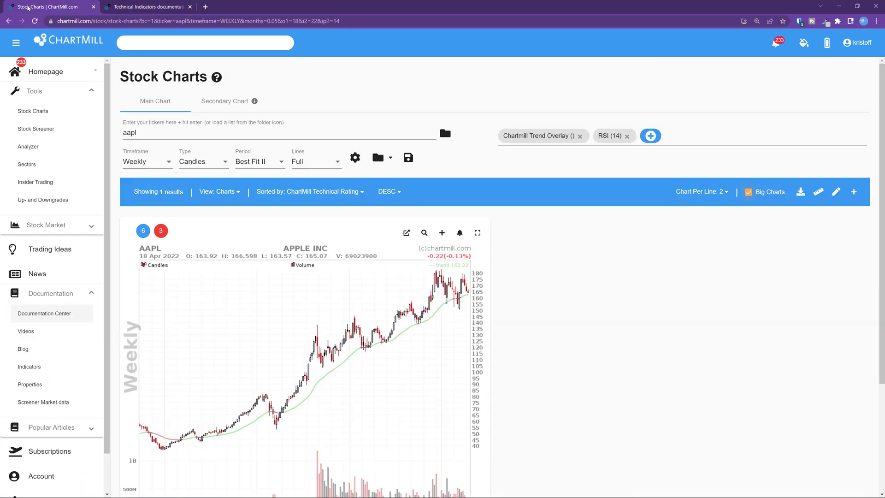
scroll(508, 290, down, 2)
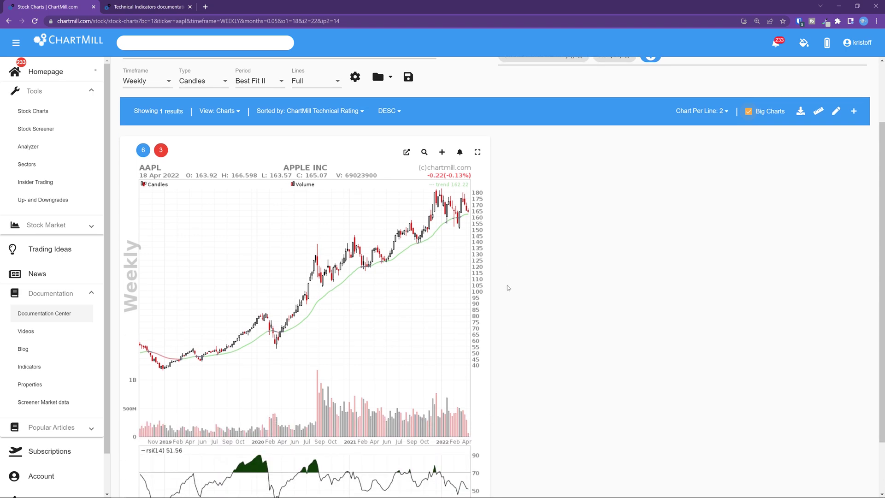
scroll(508, 288, up, 2)
scroll(508, 288, down, 3)
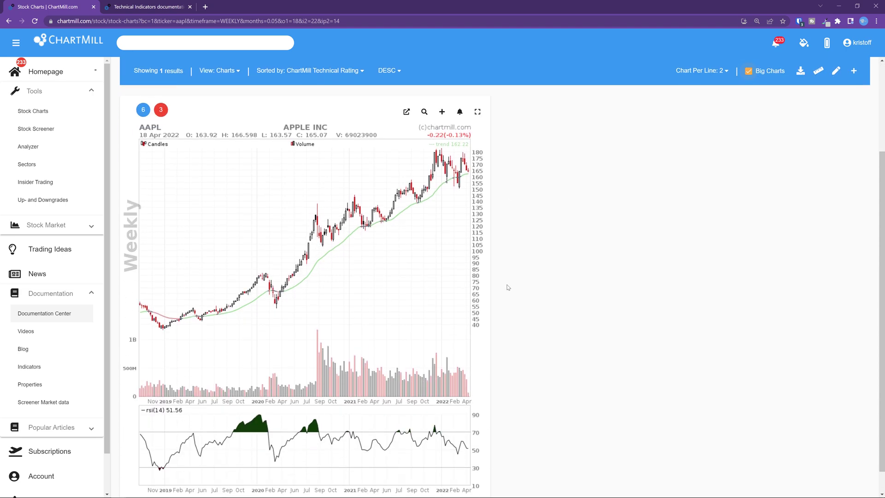
scroll(508, 287, up, 3)
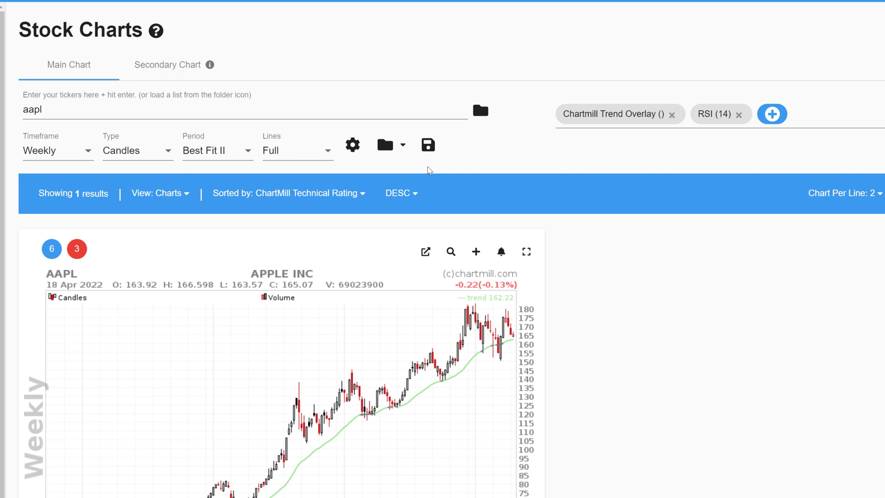
Step: Save the current chart configuration under the name 'Long Term View'
click(428, 145)
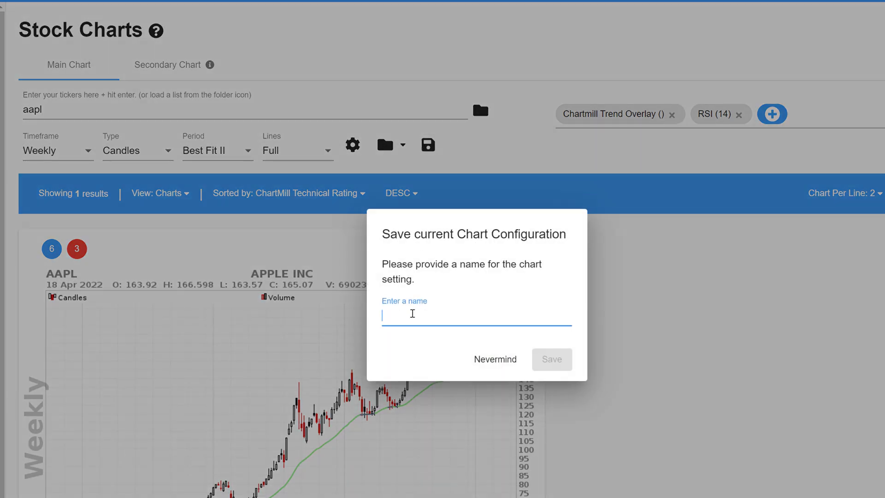
text(Long Term View)
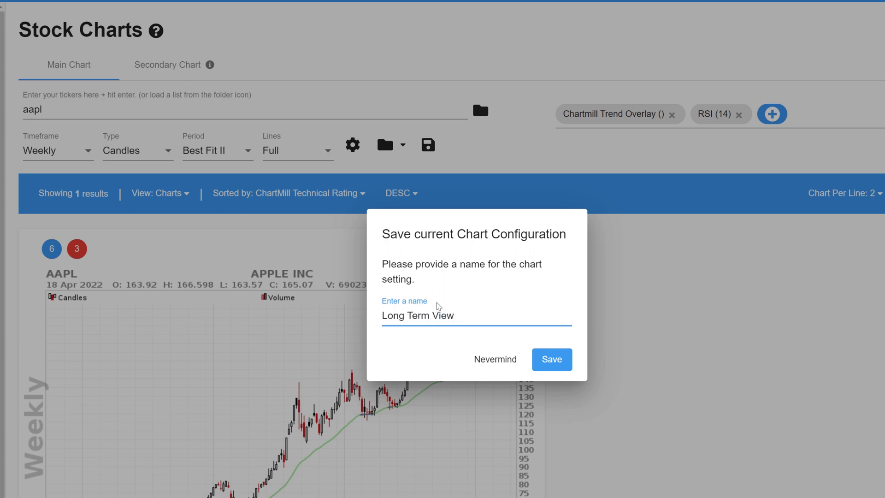
click(547, 361)
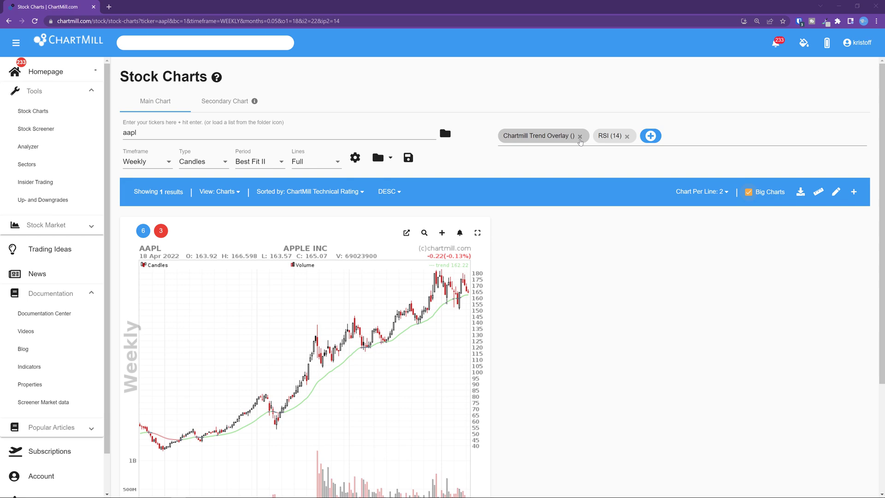
Step: Remove the trend overlay and RSI, and switch AAPL to daily with a Best Fit period
click(579, 137)
click(532, 136)
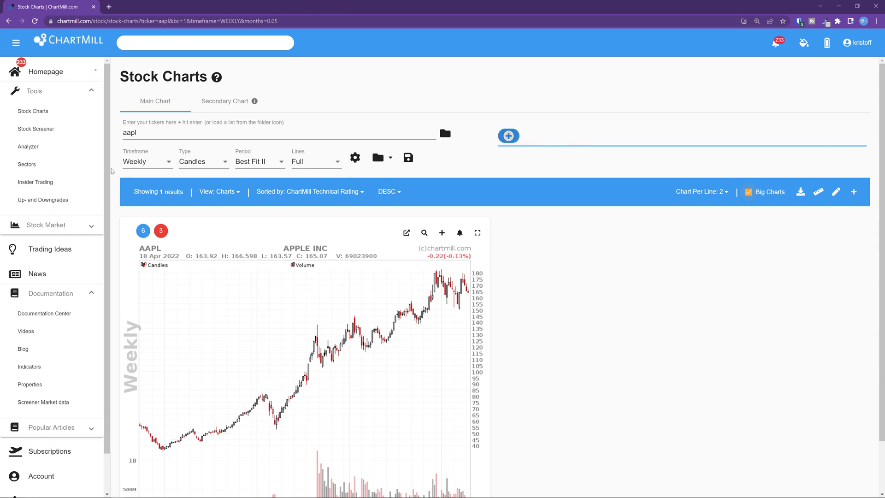
click(169, 162)
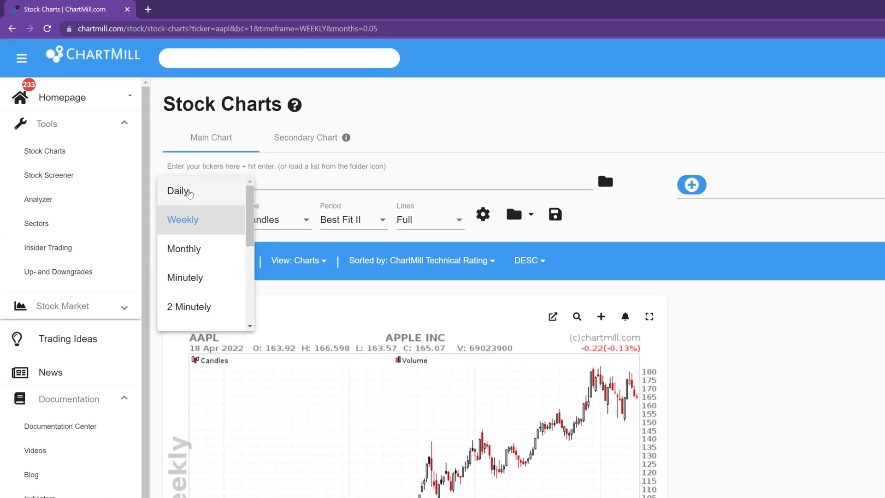
click(189, 191)
click(358, 218)
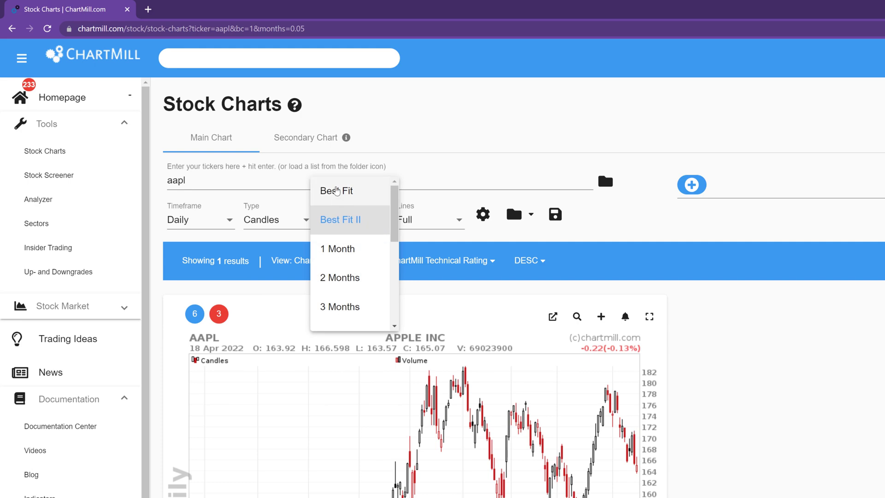
click(358, 218)
Step: Add a blue Simple Moving Average with period 200
click(691, 185)
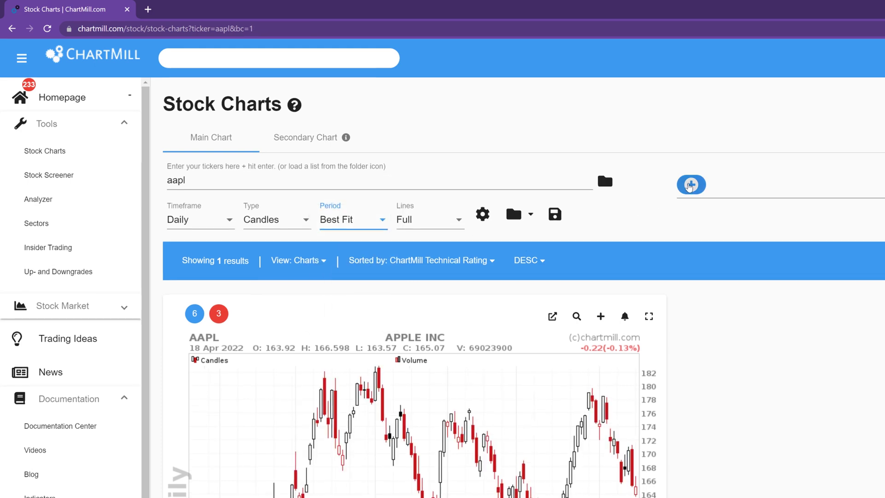
click(559, 378)
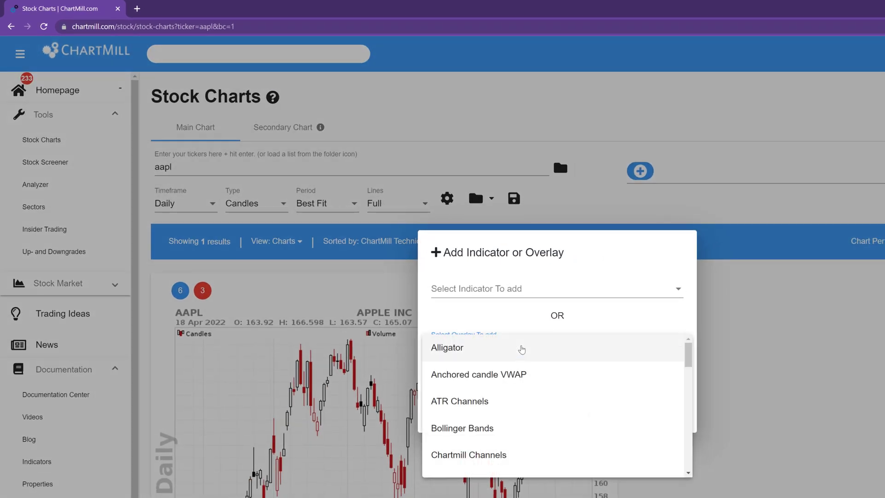
scroll(490, 462, down, 10)
click(490, 462)
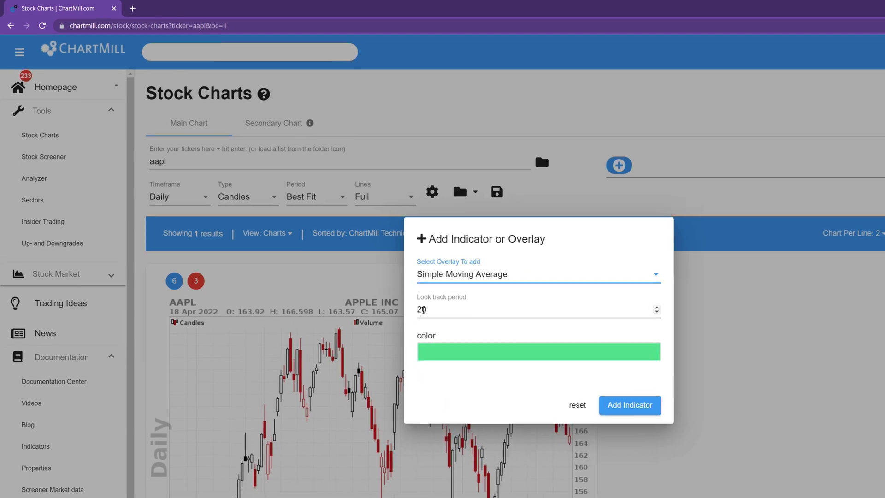
click(422, 309)
text(0)
click(445, 350)
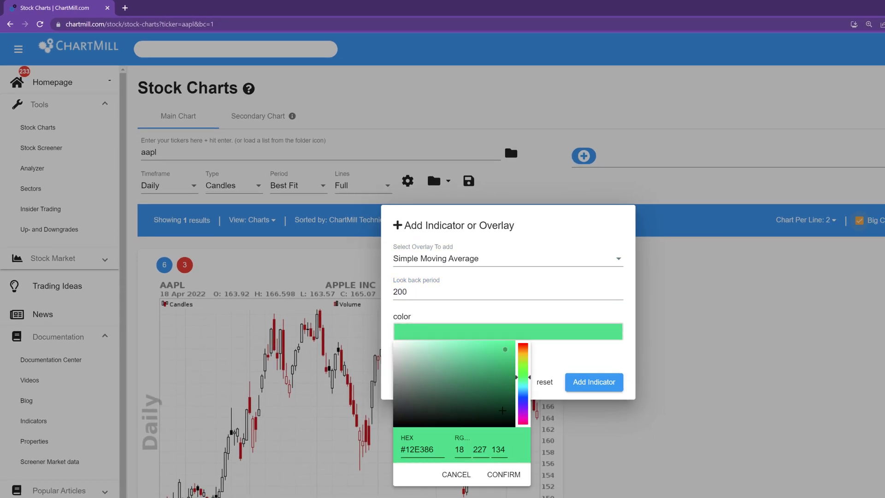
click(522, 399)
drag(502, 361, 497, 361)
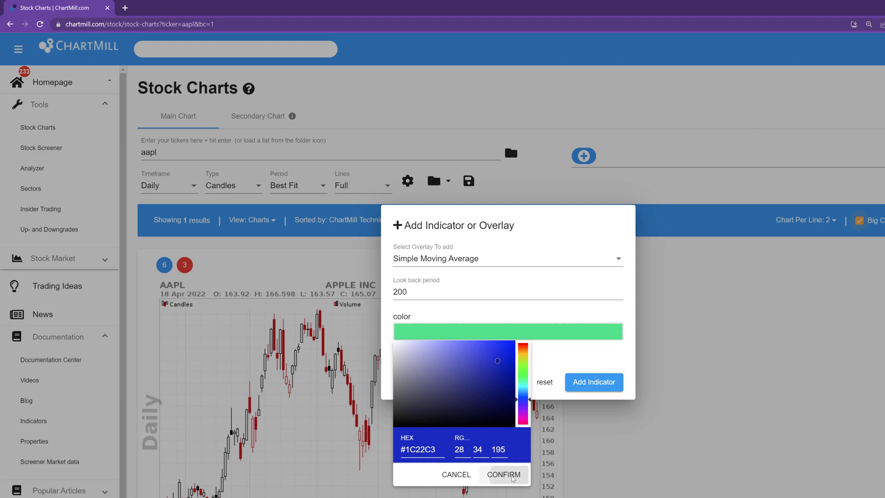
click(510, 475)
click(592, 385)
Step: Add an orange Simple Moving Average with period 50
click(704, 155)
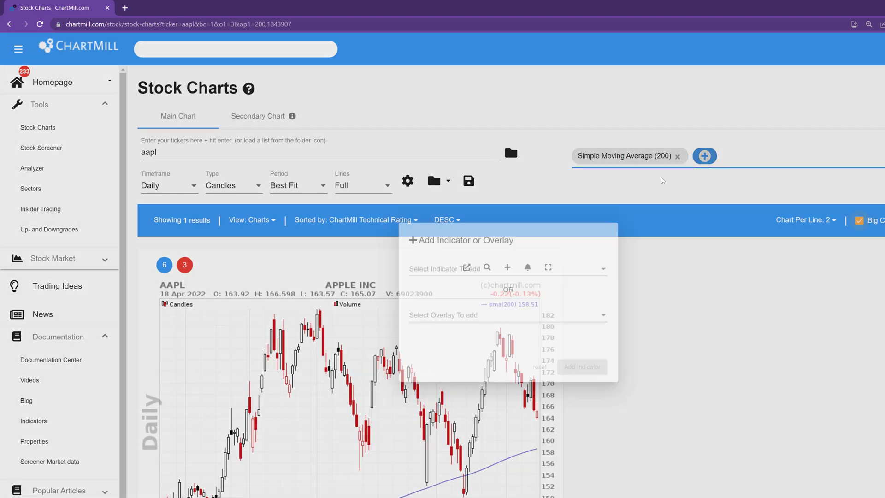
click(443, 316)
scroll(433, 369, down, 5)
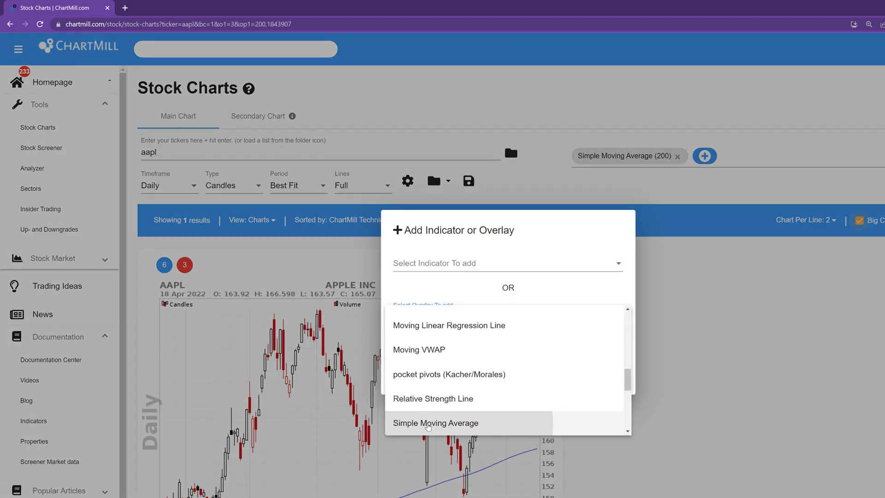
click(420, 424)
double_click(456, 296)
text(50)
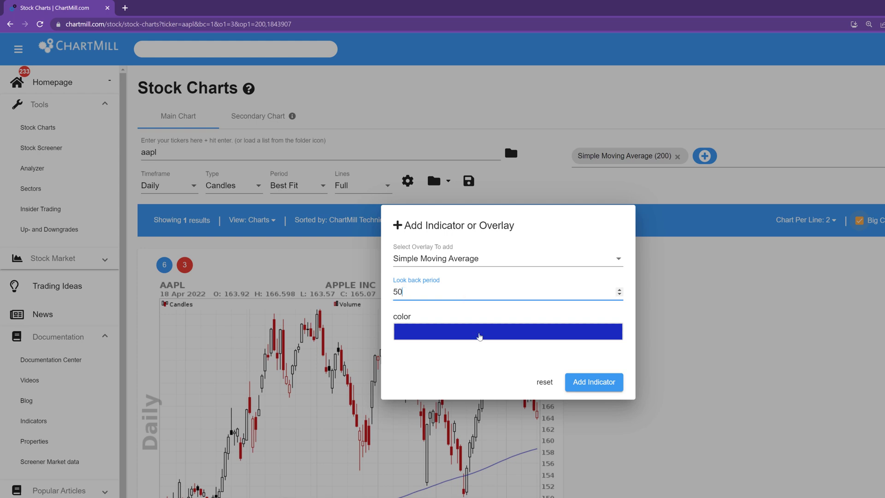
click(478, 336)
click(518, 349)
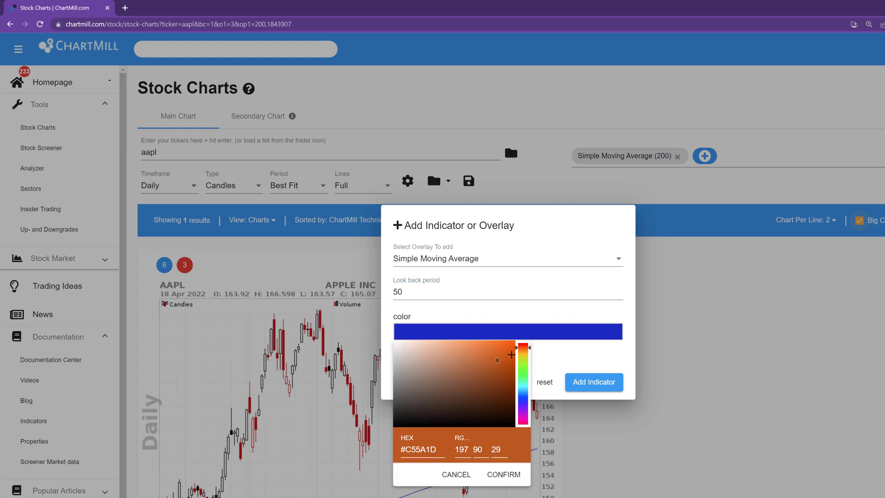
click(511, 354)
click(504, 474)
click(574, 382)
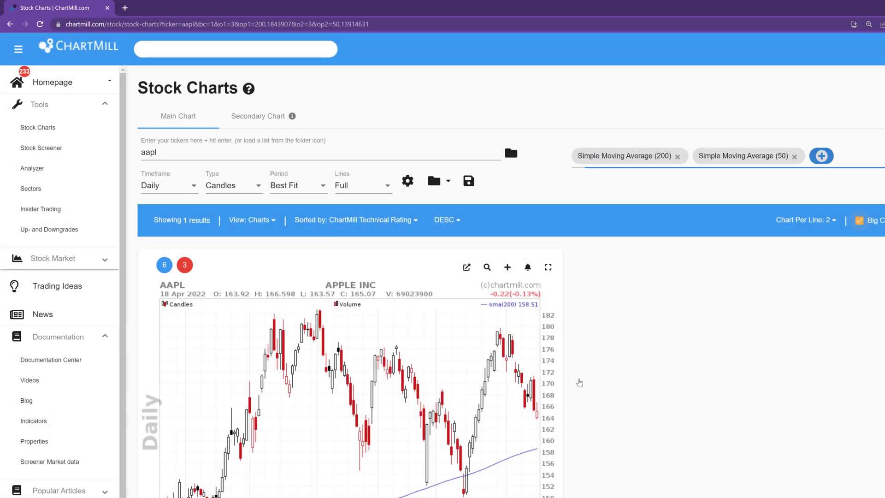
Step: Add a green Exponential Moving Average with period 20
click(821, 156)
click(499, 322)
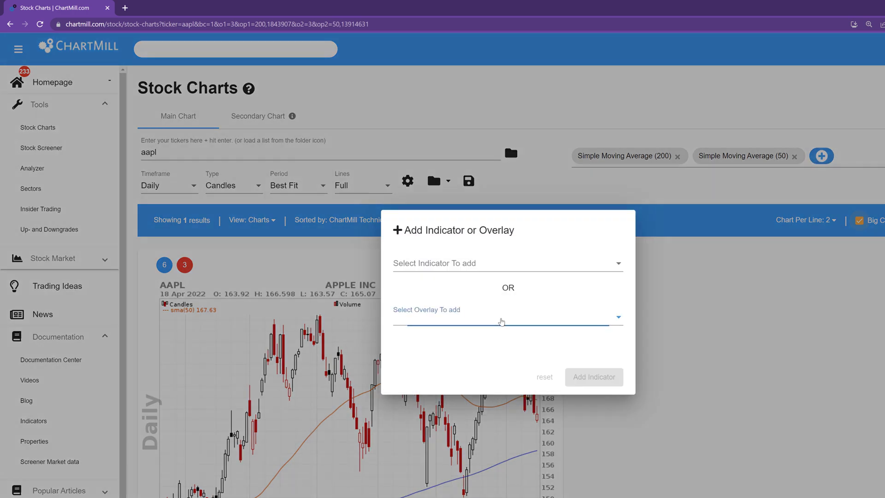
scroll(406, 420, down, 3)
scroll(414, 426, down, 1)
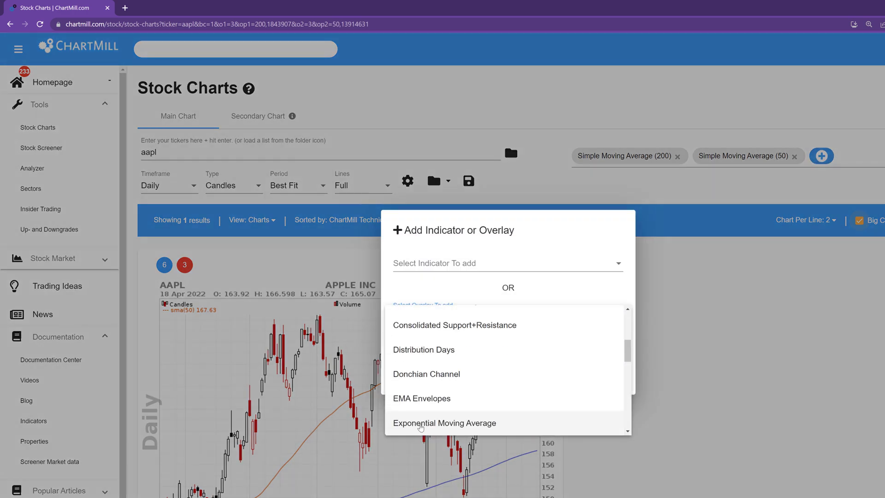
click(420, 424)
double_click(395, 291)
text(20)
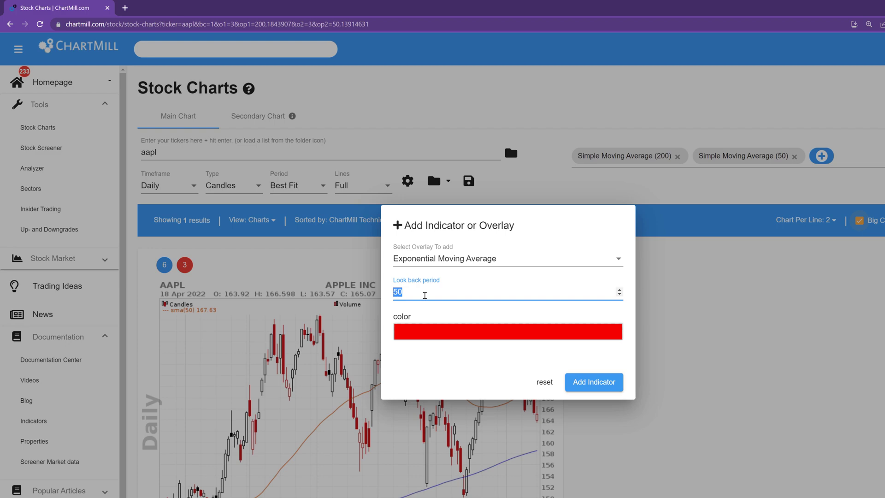
click(443, 334)
click(522, 371)
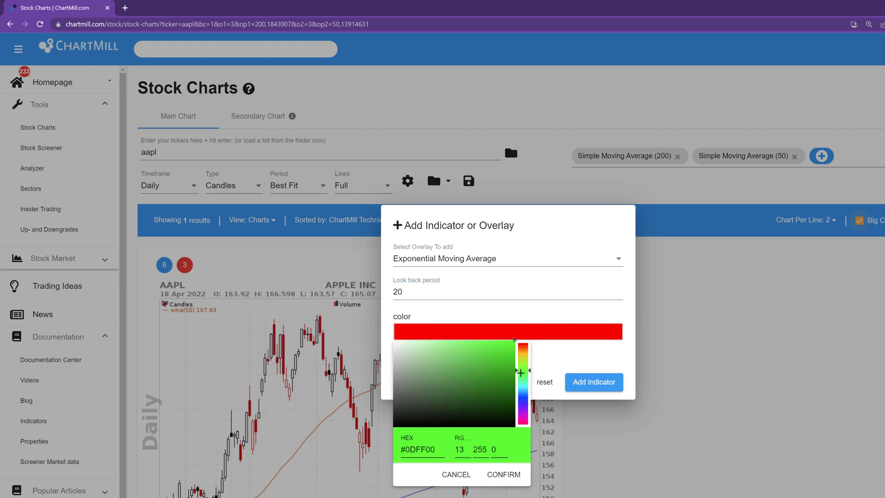
click(505, 376)
click(493, 471)
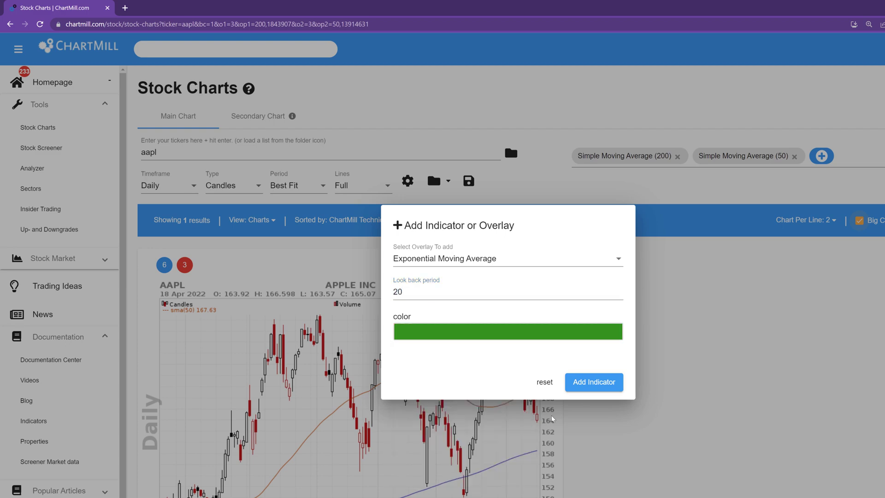
click(594, 381)
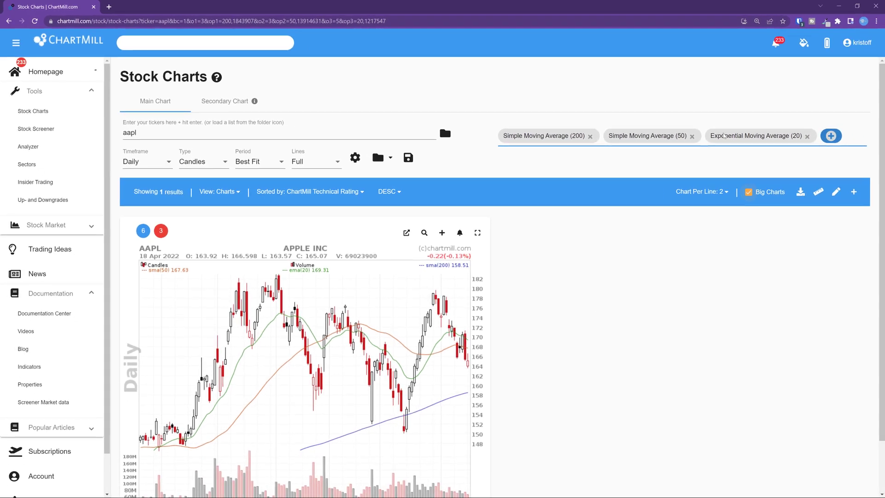
Step: Add the Average True Range (22) indicator to the daily AAPL chart
click(831, 135)
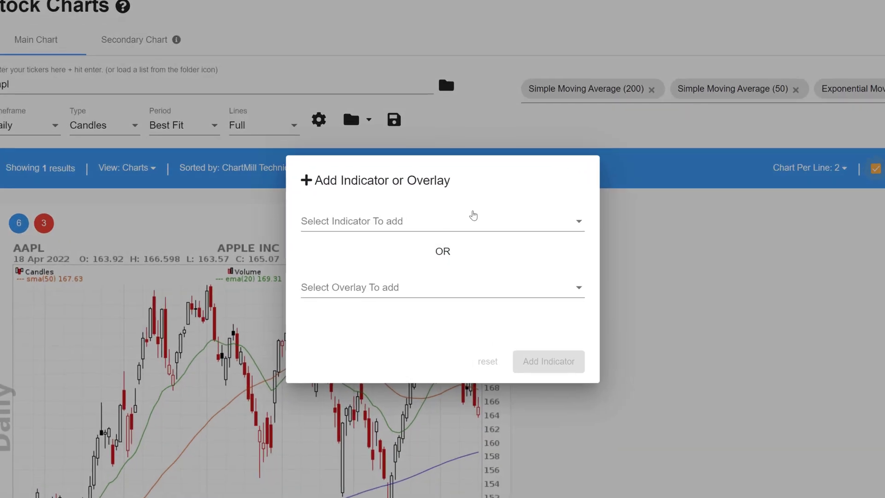
click(429, 233)
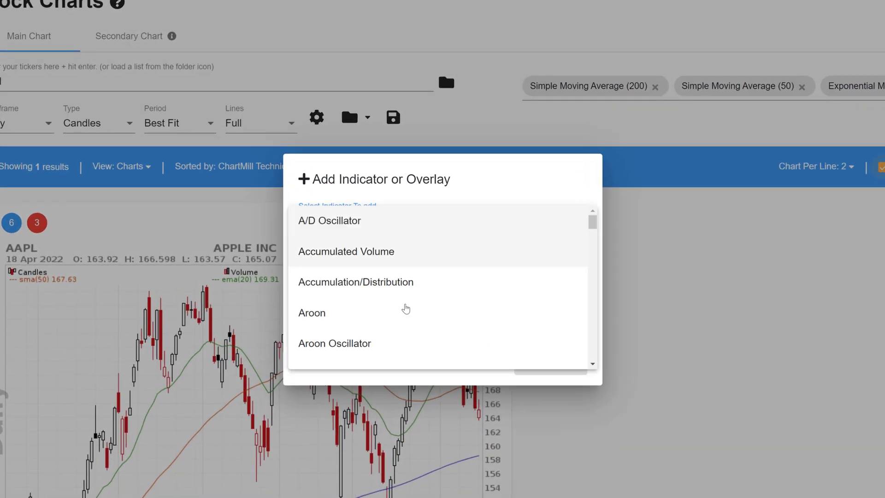
scroll(403, 318, down, 1)
click(387, 350)
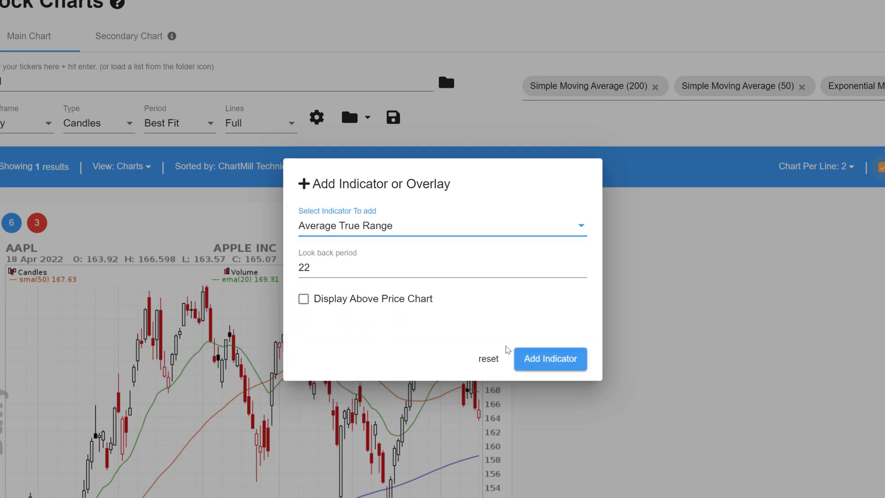
click(537, 363)
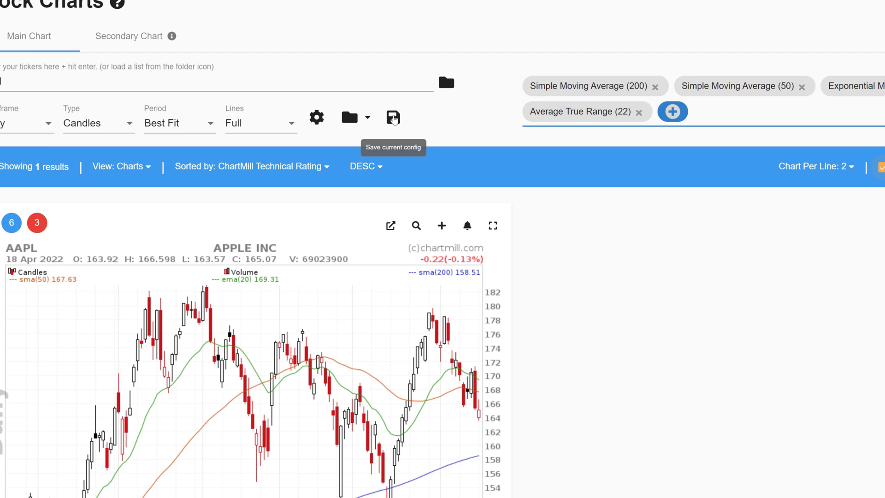
Step: Save the chart configuration as 'Medium Term View'
click(393, 118)
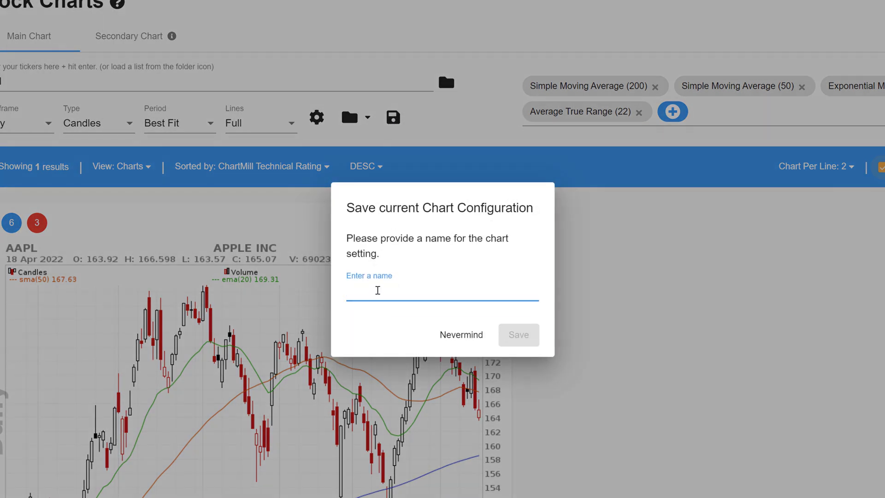
text(Medium)
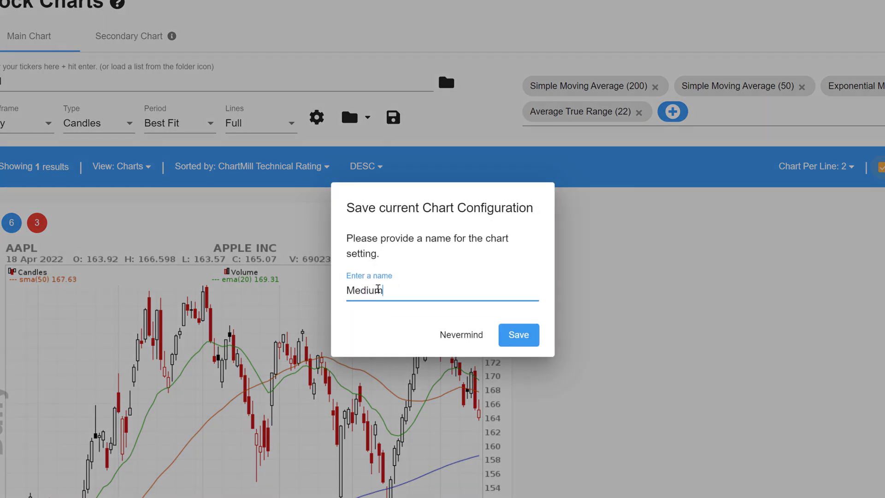
text( Term View)
click(523, 340)
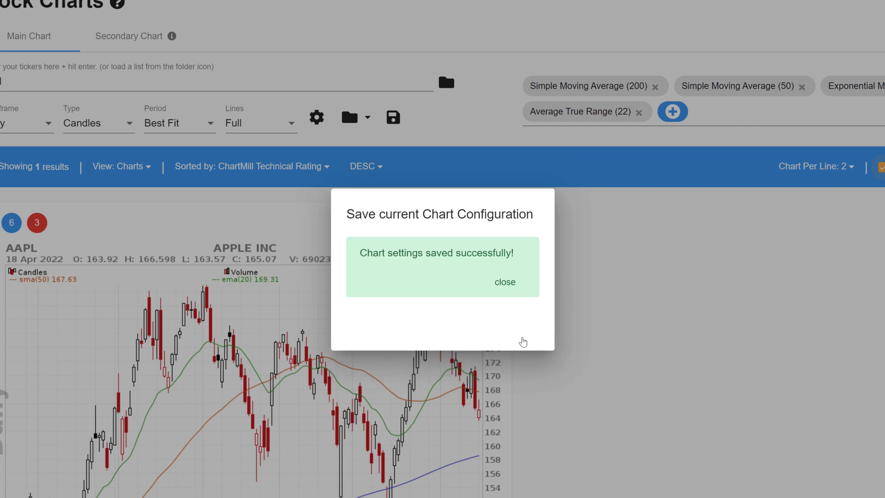
Step: Remove the ATR, SMA 200, SMA 50 and EMA 20 from the chart
click(502, 282)
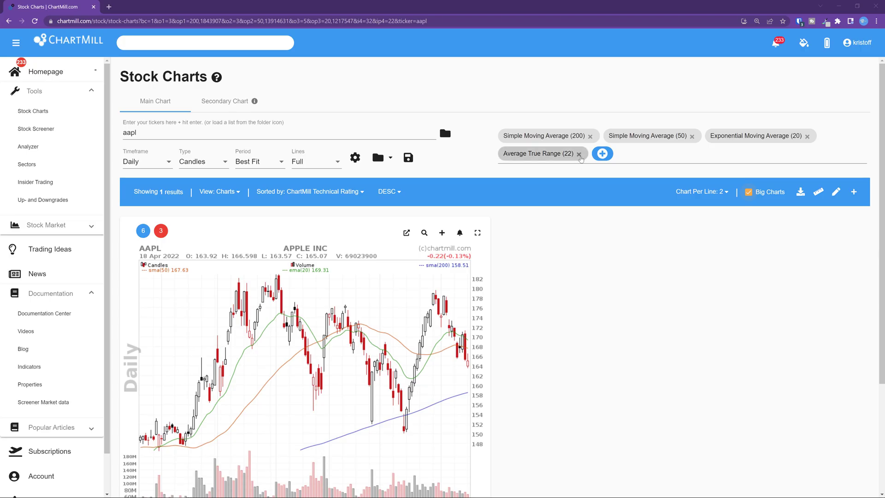
click(579, 154)
click(590, 137)
click(587, 137)
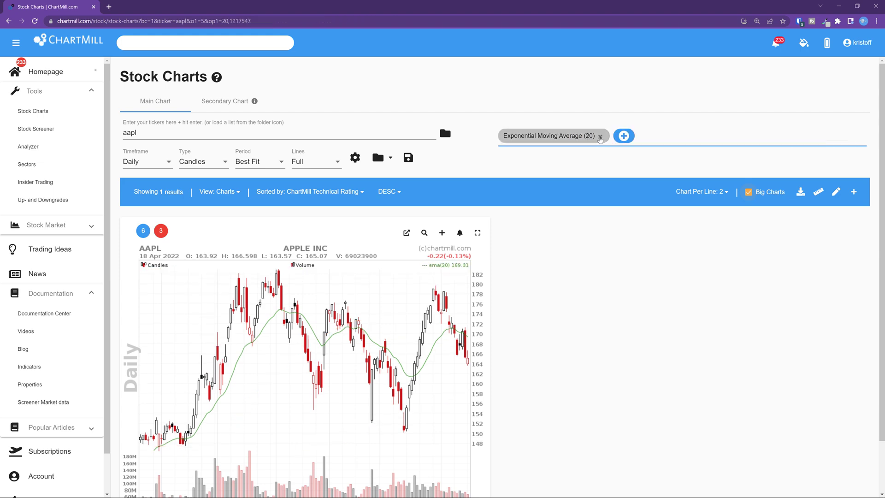
click(600, 137)
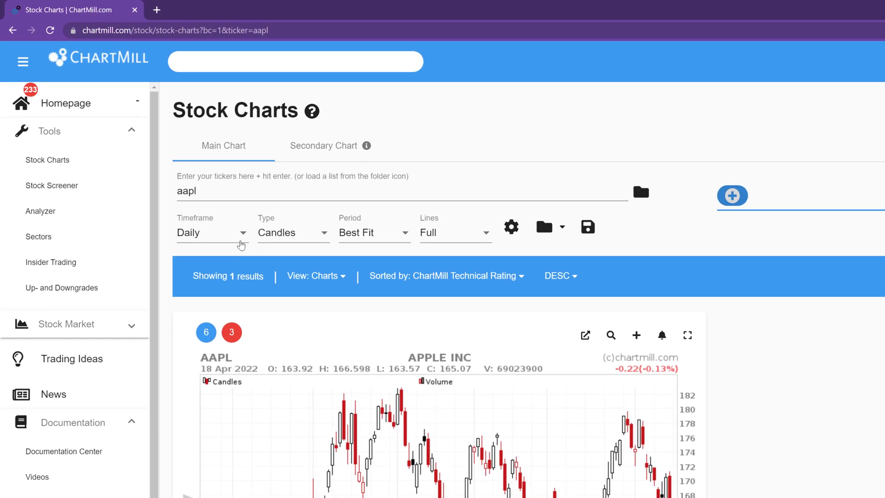
Step: Switch the AAPL chart to hourly candles over a 1 Month period
click(239, 231)
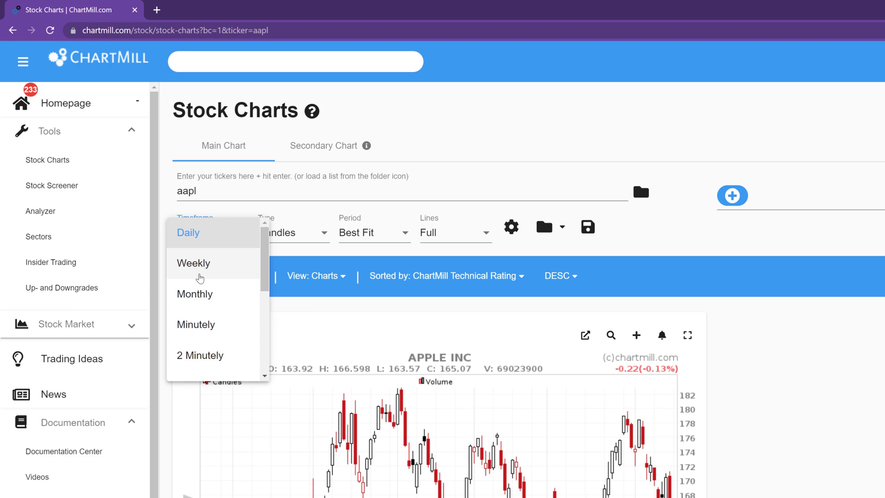
scroll(203, 290, down, 3)
scroll(198, 322, down, 2)
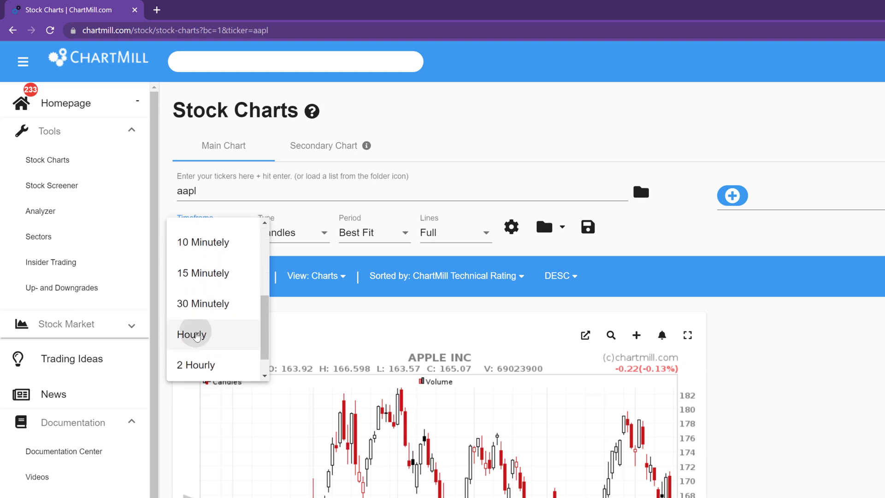
click(190, 333)
click(385, 234)
click(349, 299)
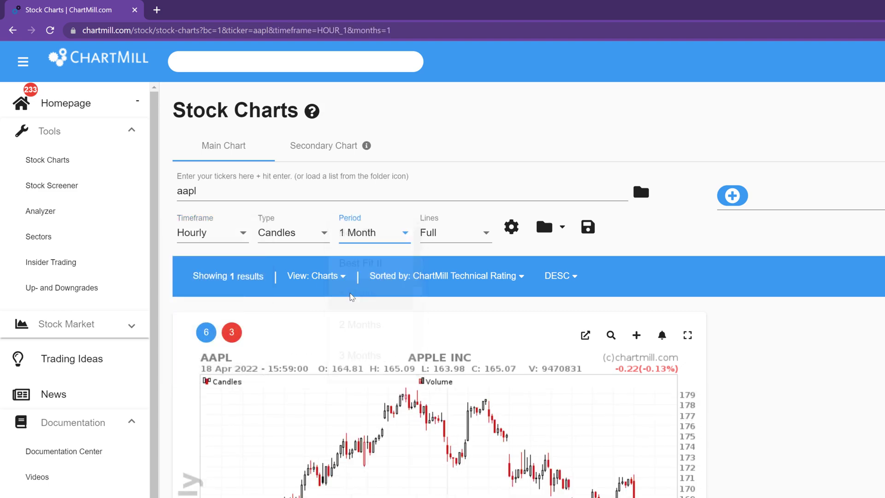
Step: Add Bollinger Bands (14) and Slow Stochastic (14) to the chart
click(731, 195)
click(620, 395)
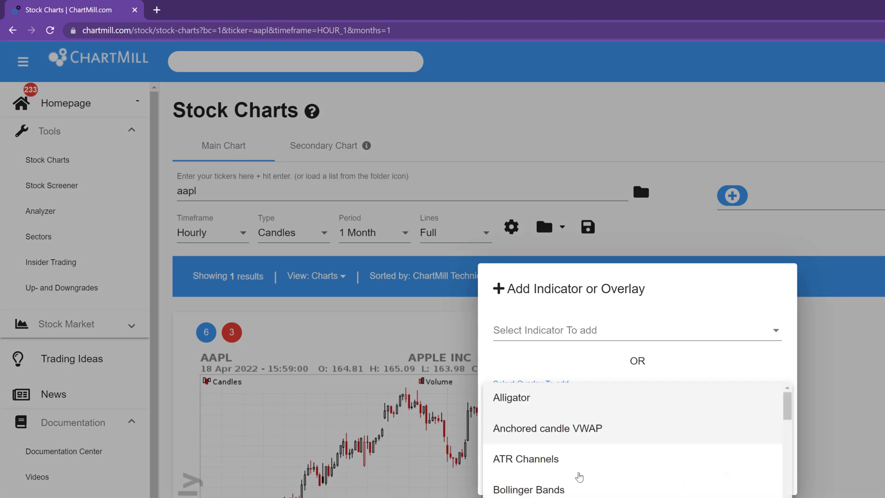
click(599, 480)
click(745, 459)
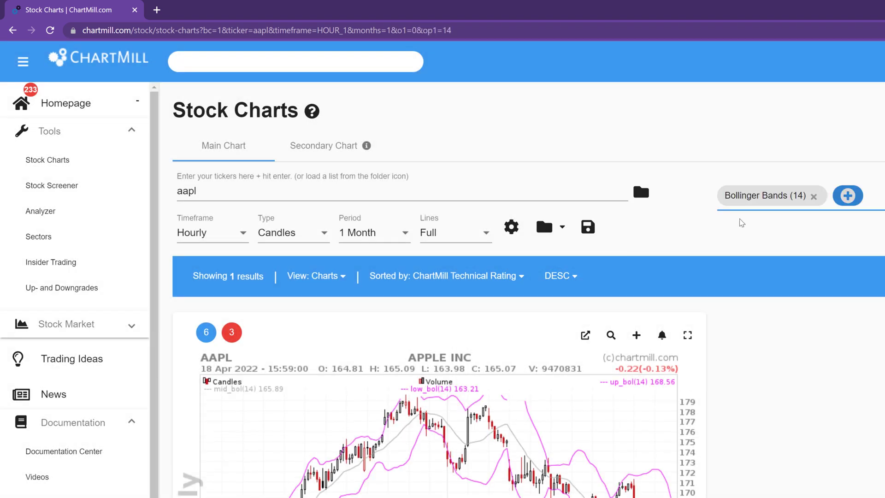
click(847, 196)
click(579, 331)
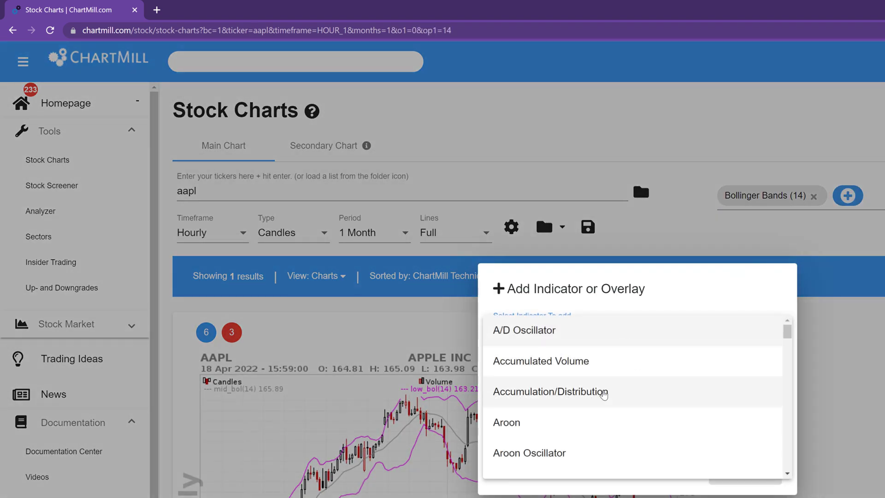
scroll(603, 394, down, 10)
click(545, 466)
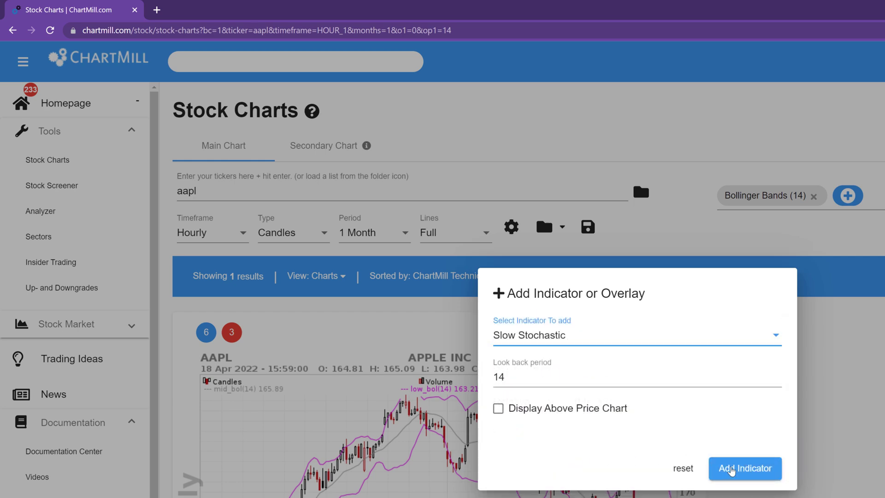
click(733, 470)
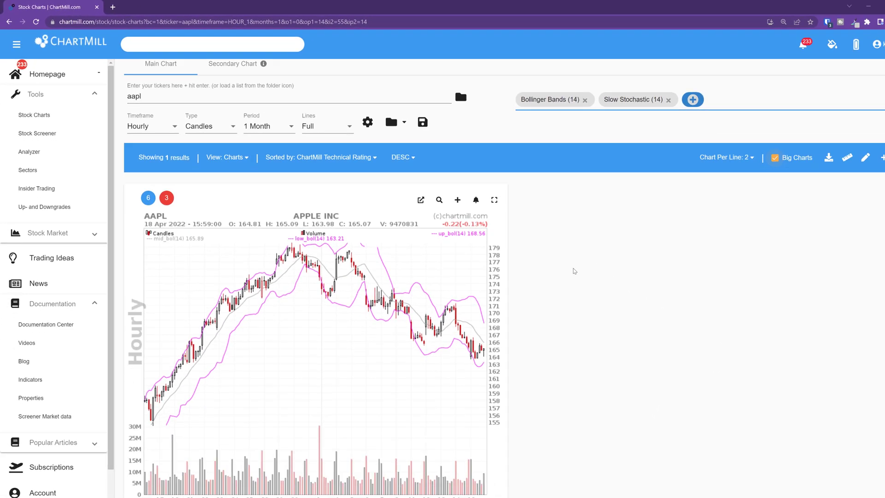
scroll(555, 261, up, 2)
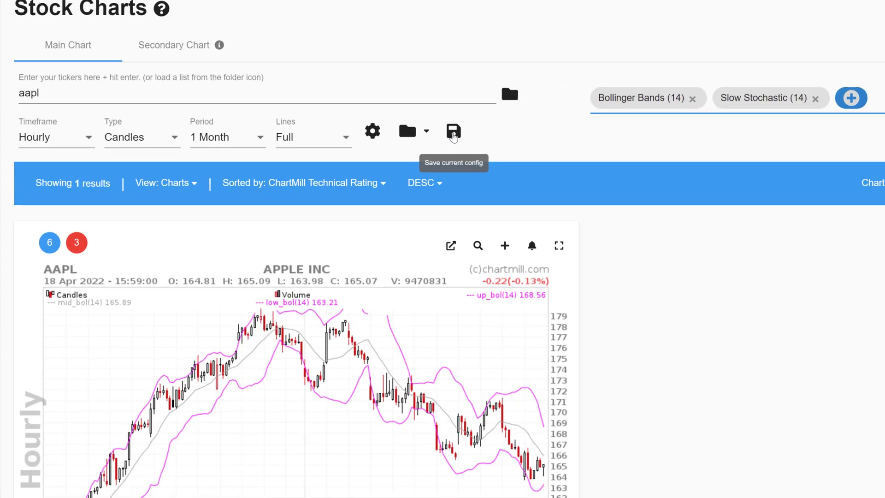
Step: Save the hourly setup as 'Short Term View', then reset the Stock Charts page
click(459, 129)
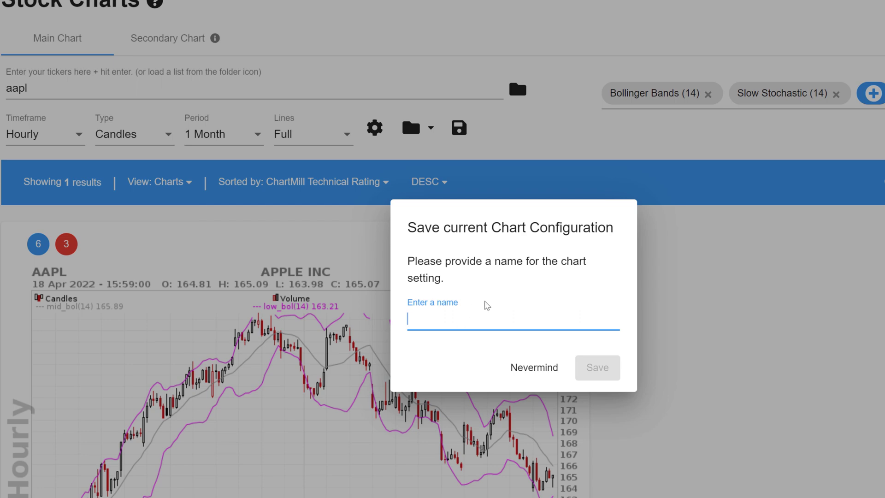
text(Short Term Vie)
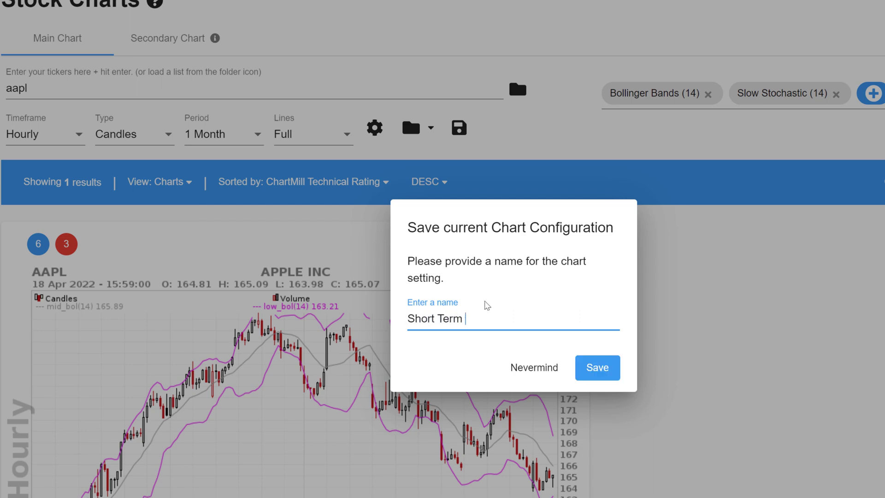
text(w)
click(597, 367)
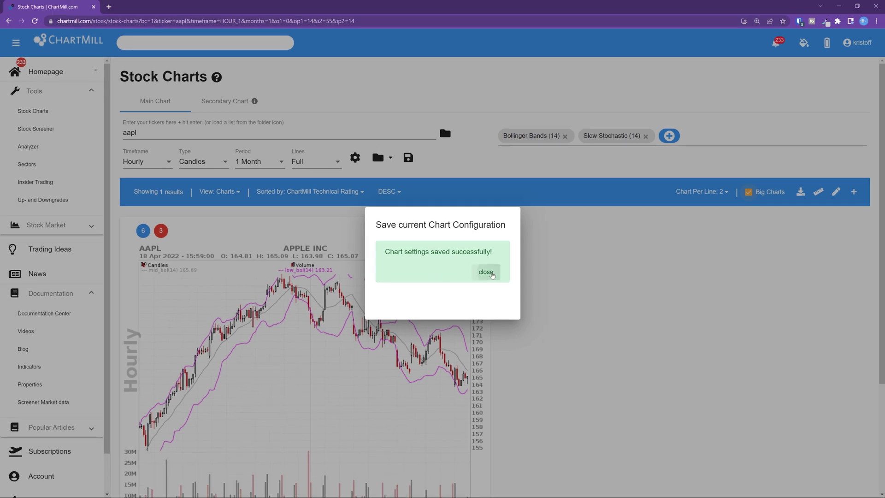
click(486, 272)
click(61, 113)
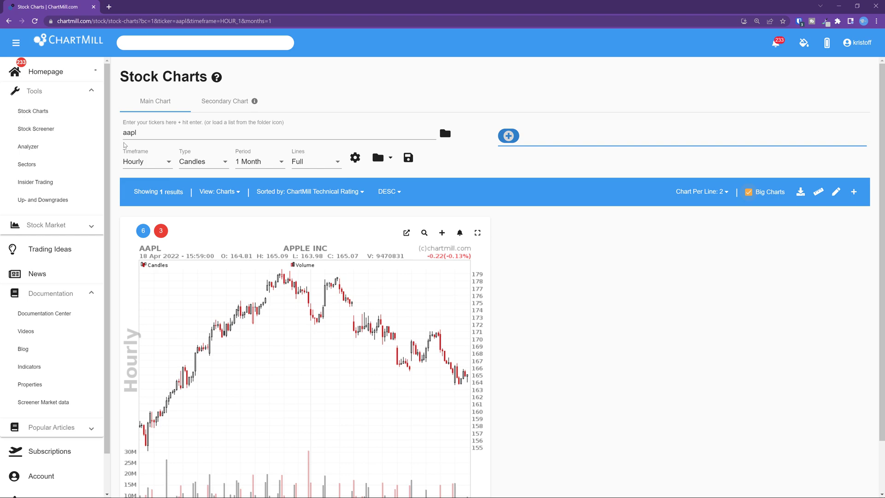
Step: Apply the saved 'Long Term View' configuration to AAPL and scroll through the restored chart
click(141, 131)
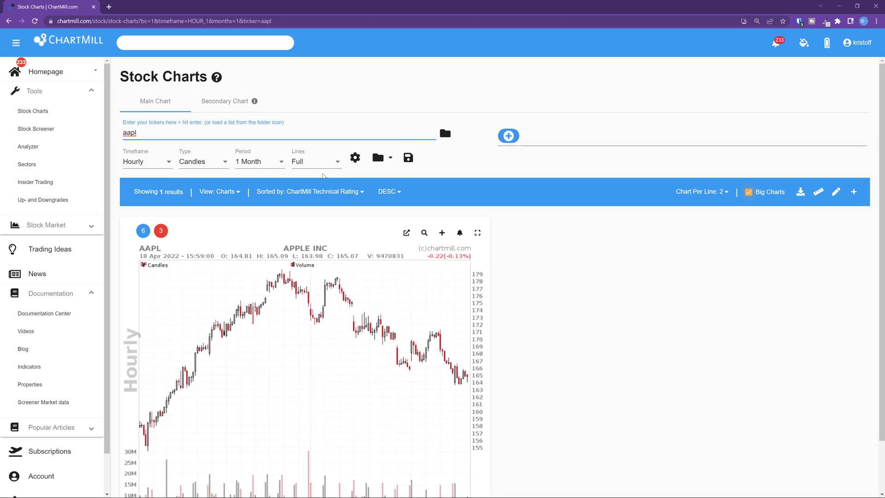
click(378, 158)
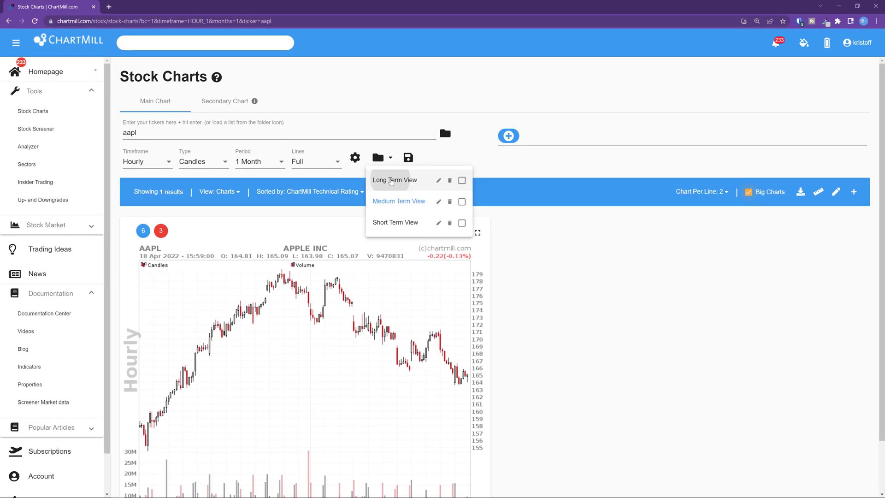
click(391, 180)
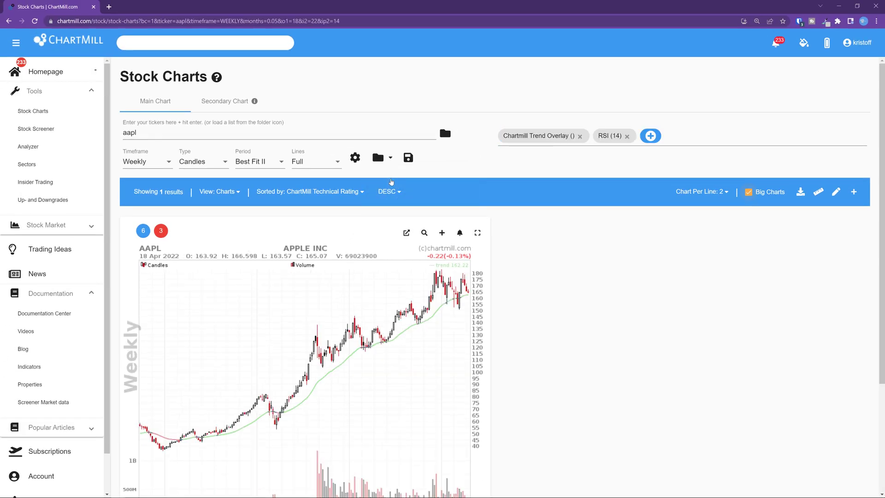
scroll(510, 326, down, 3)
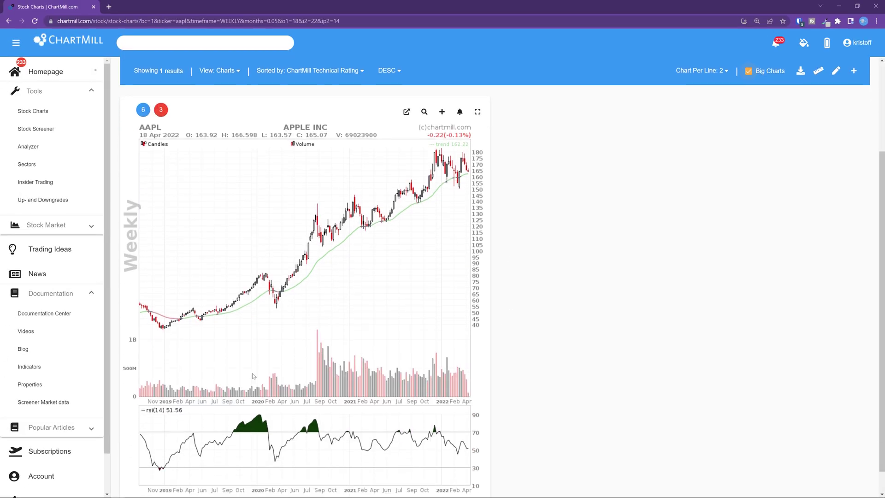
scroll(325, 346, down, 1)
scroll(326, 347, up, 1)
scroll(325, 347, down, 1)
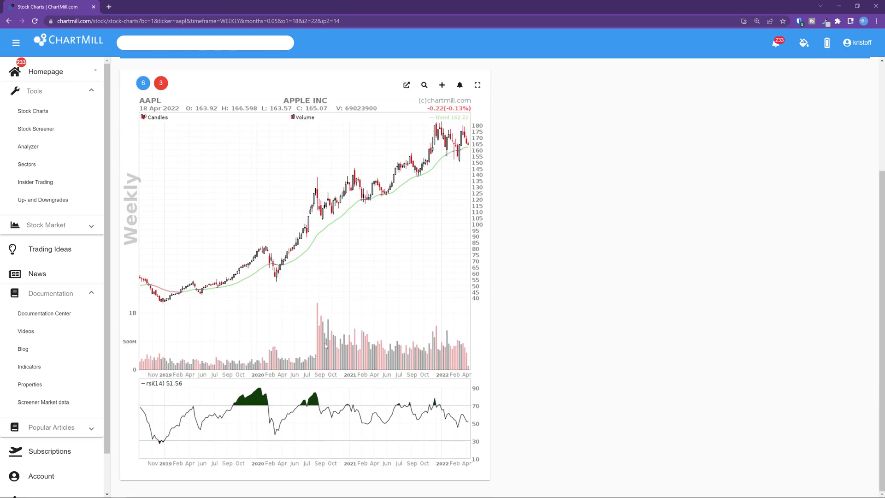
scroll(325, 347, up, 1)
scroll(325, 346, down, 1)
scroll(325, 347, up, 4)
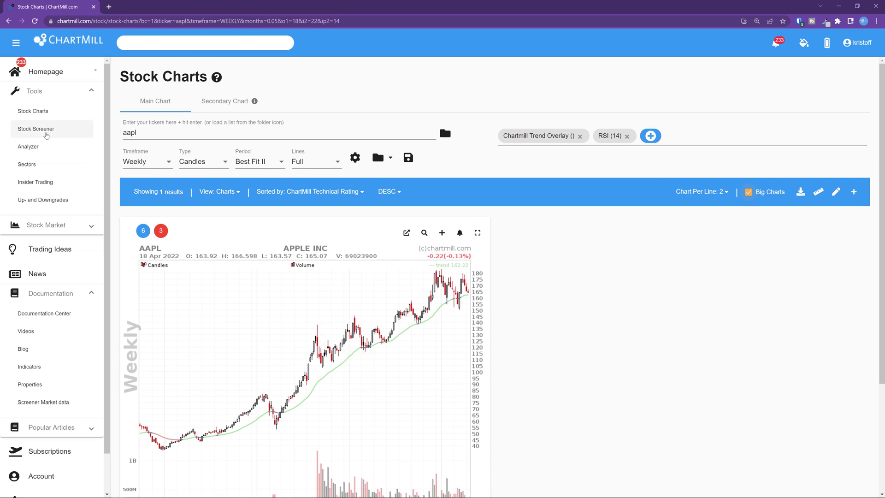
Step: Load Long Term View on the Stock Screener's main chart, showing XLE and XOM weekly
click(46, 130)
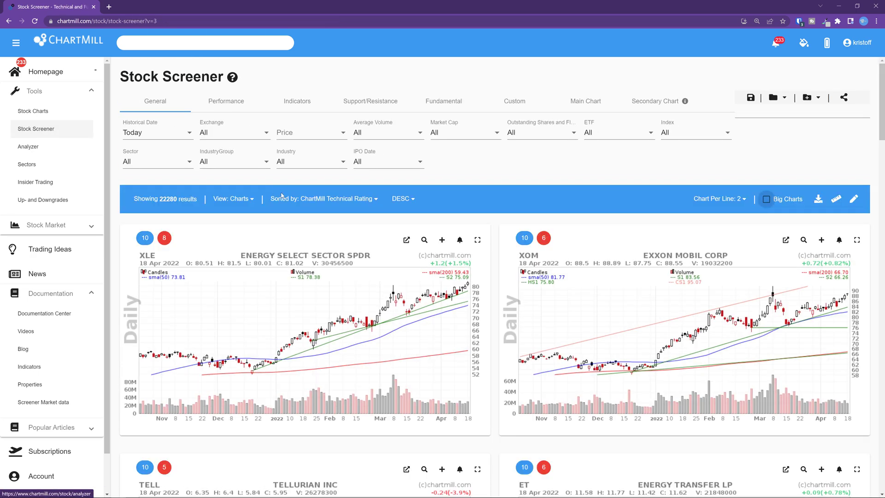
click(586, 101)
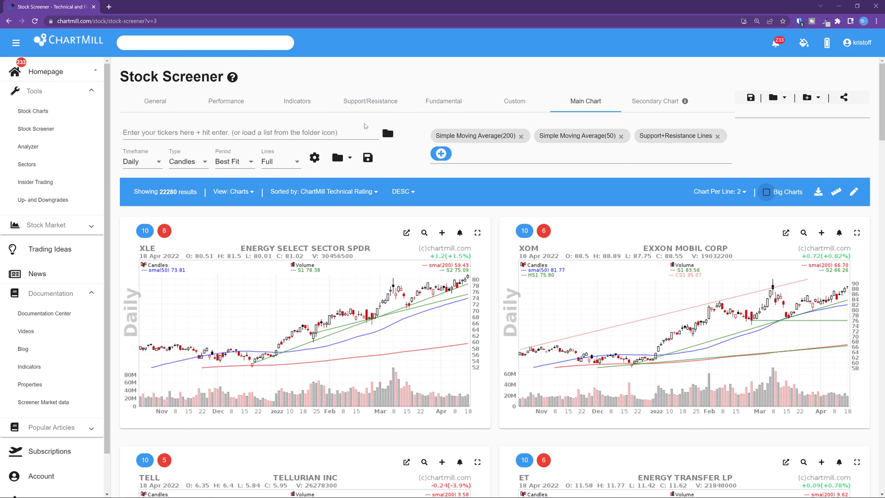
click(336, 158)
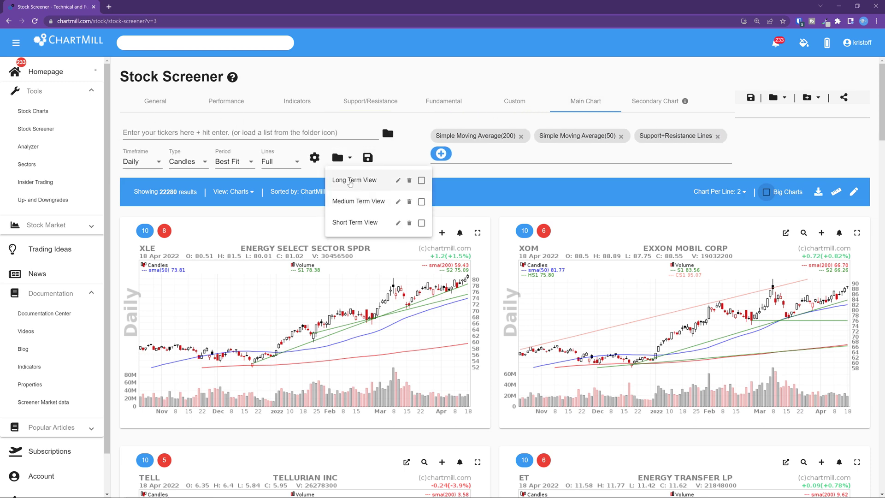
click(353, 180)
scroll(407, 253, down, 5)
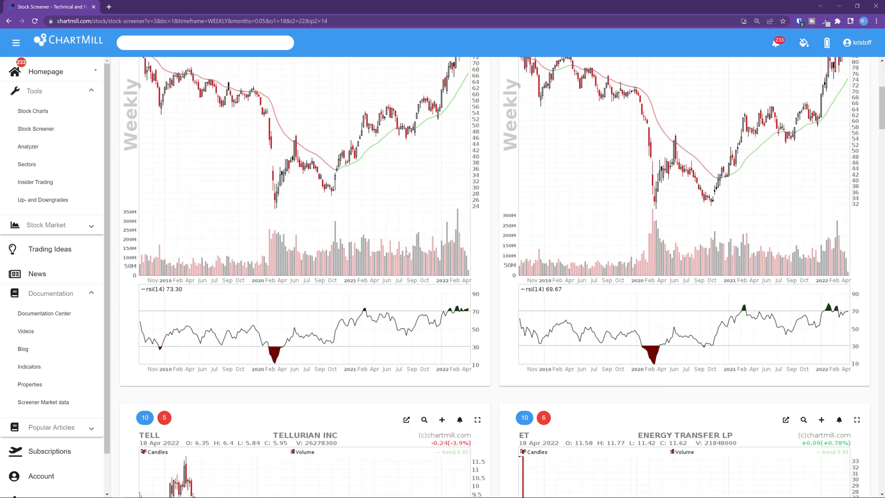
scroll(407, 252, up, 4)
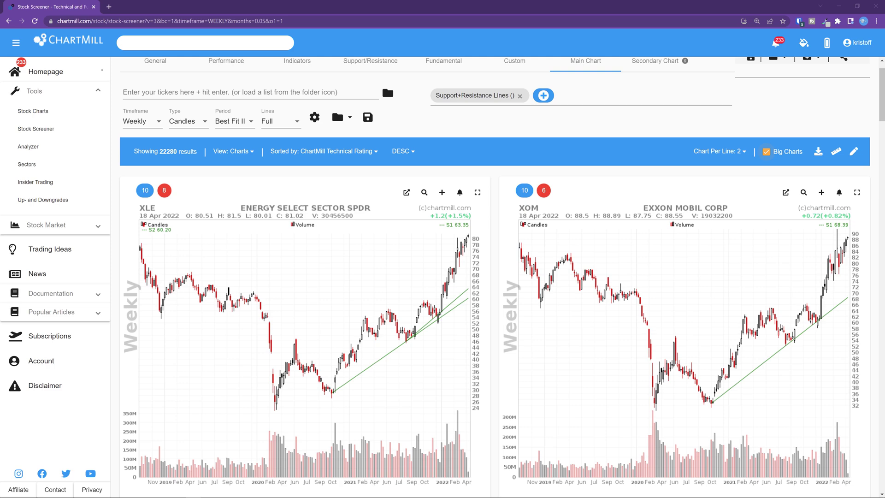
scroll(487, 266, up, 1)
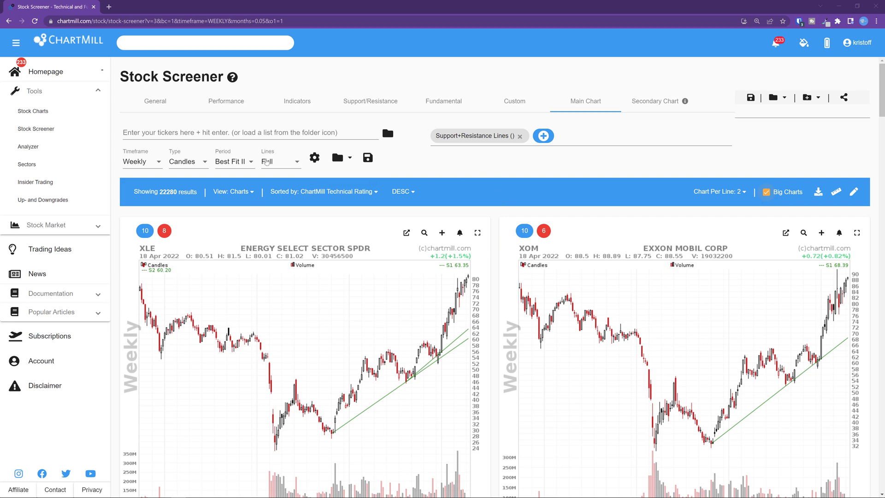
scroll(388, 232, down, 2)
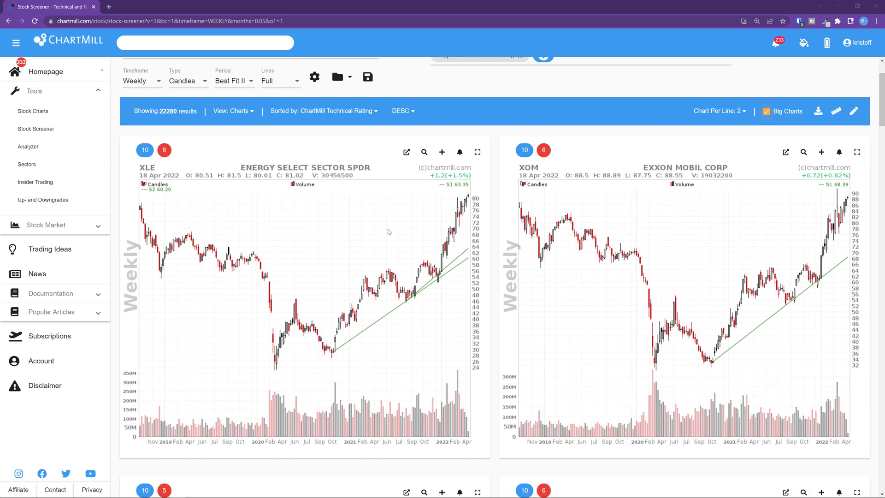
scroll(388, 232, up, 2)
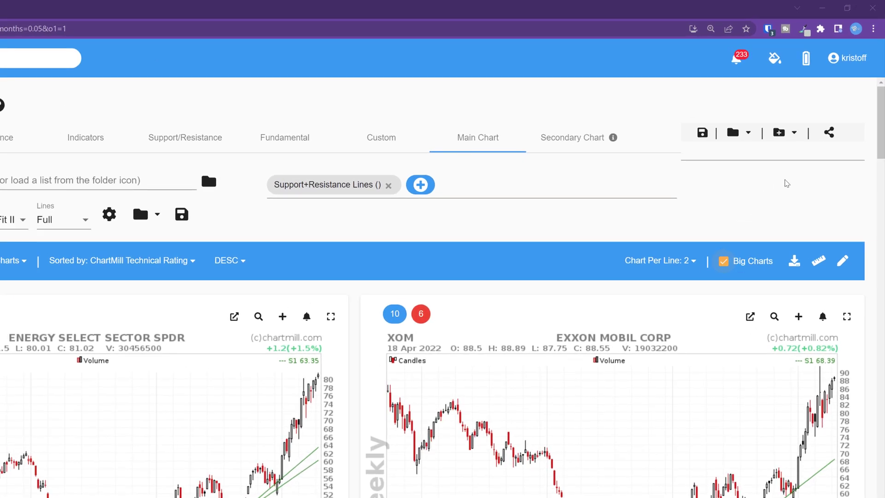
Step: Make Medium Term View the default in My Account's Chart Settings
click(857, 62)
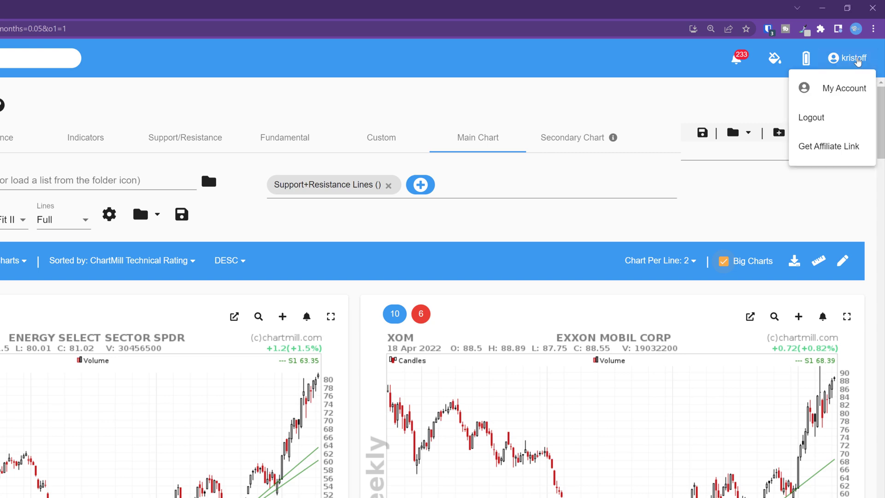
click(844, 88)
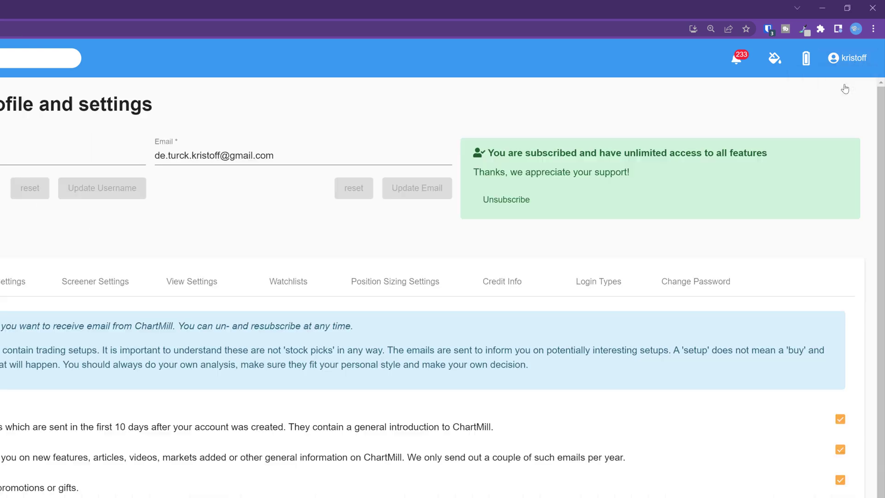
click(143, 235)
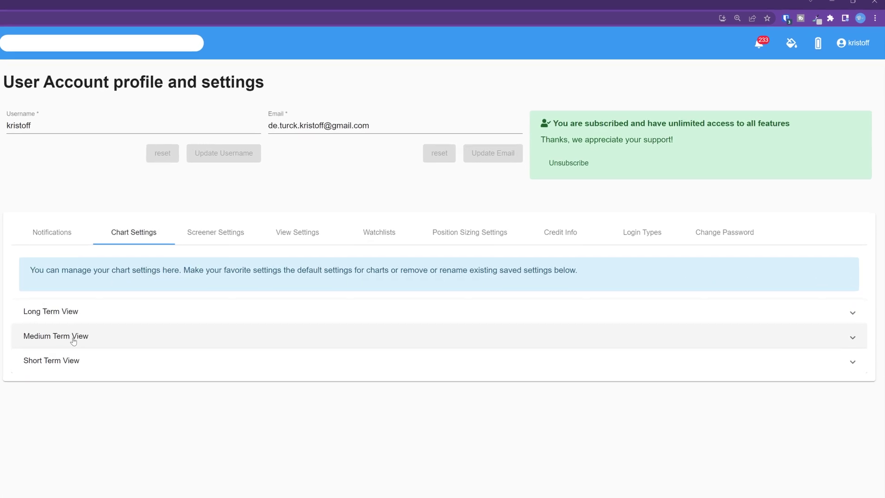
click(73, 340)
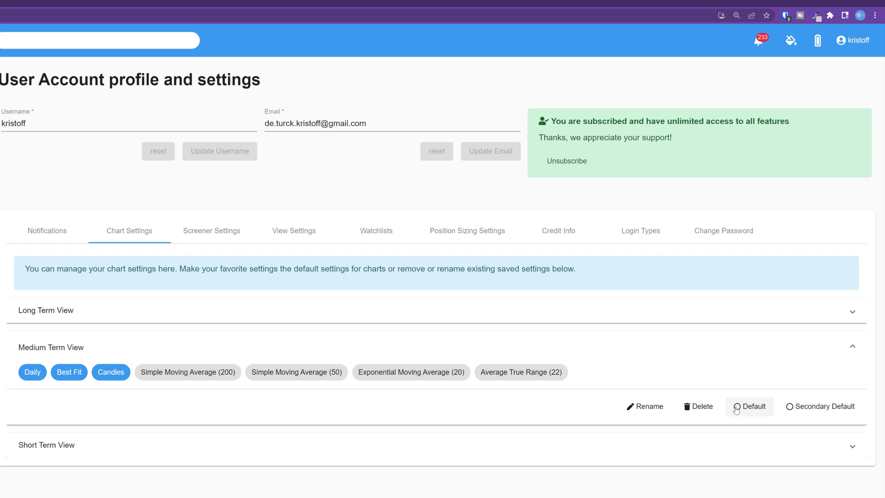
click(736, 408)
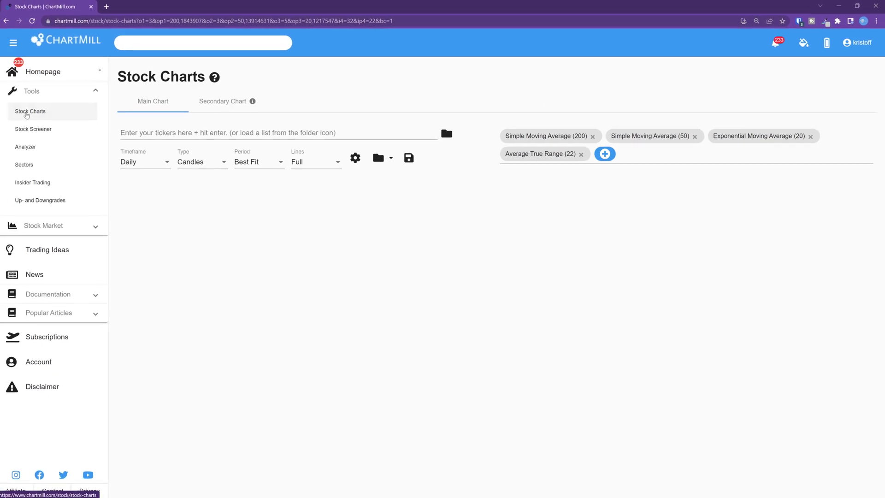
Step: Load AAPL on Stock Charts and tick Long Term View as the default configuration
click(172, 131)
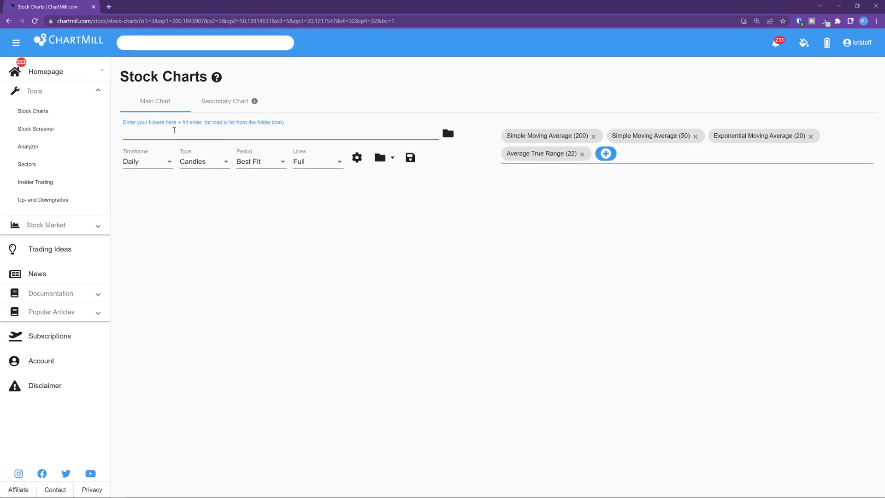
key(Return)
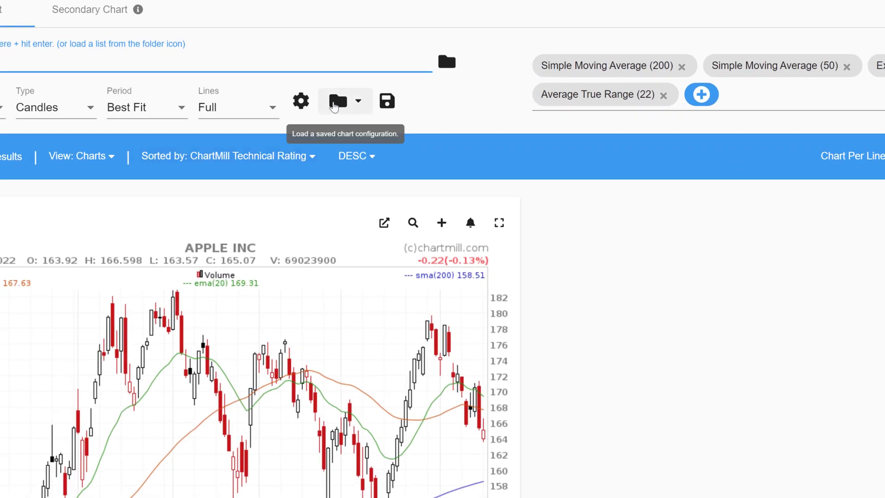
click(335, 105)
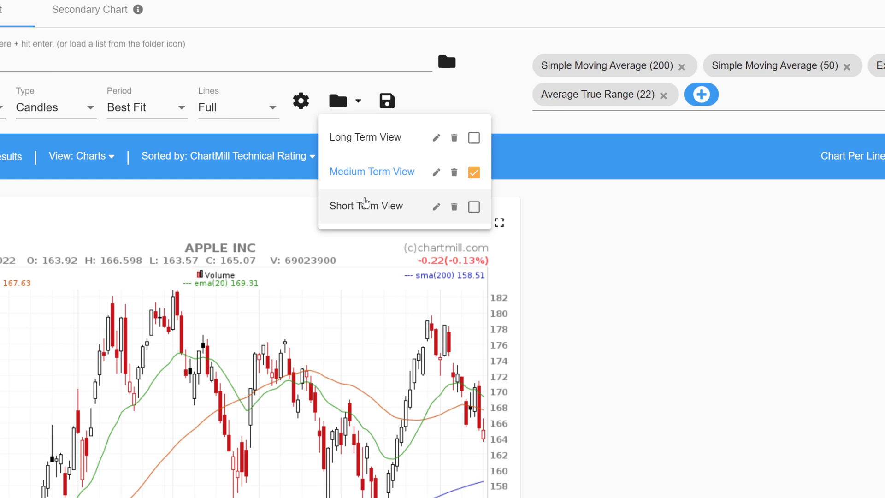
click(474, 138)
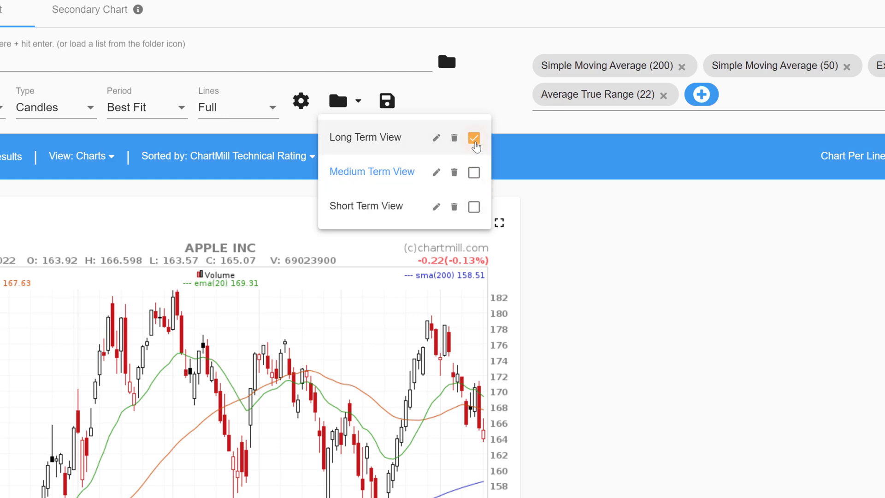
click(553, 223)
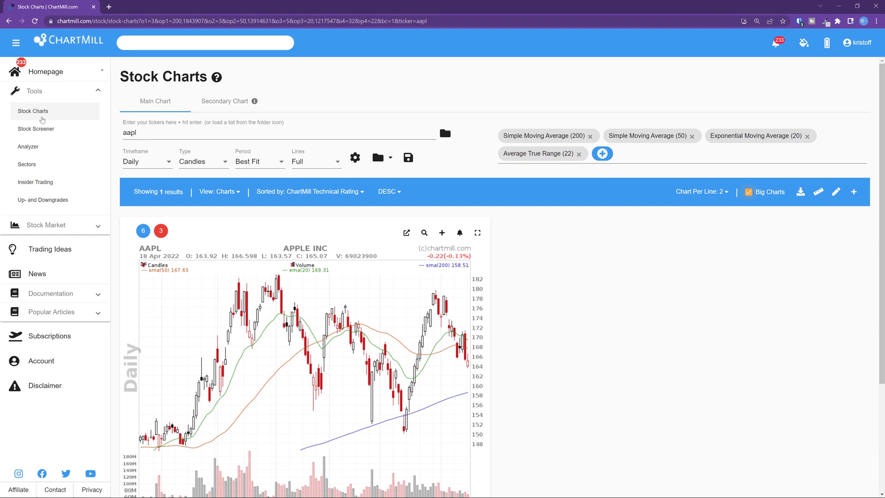
Step: Reload the AAPL daily chart on Stock Charts by entering 'aapl' as the ticker
click(36, 129)
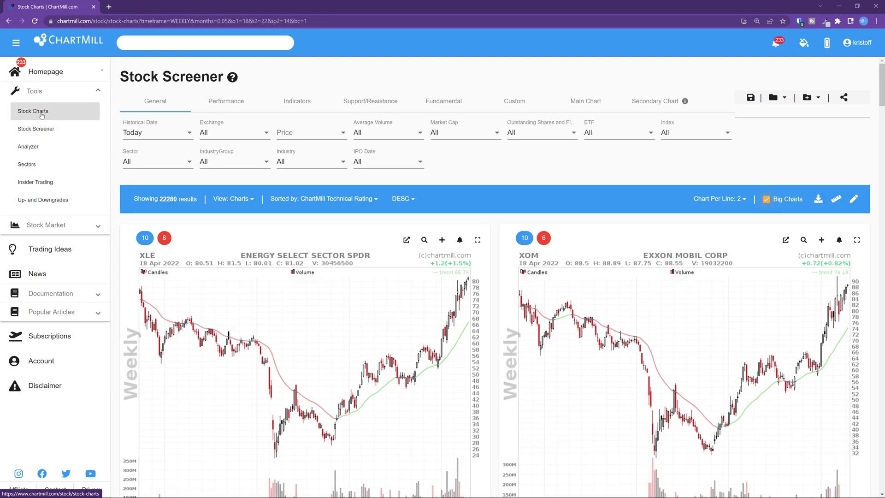
click(33, 111)
click(138, 132)
text(aapl)
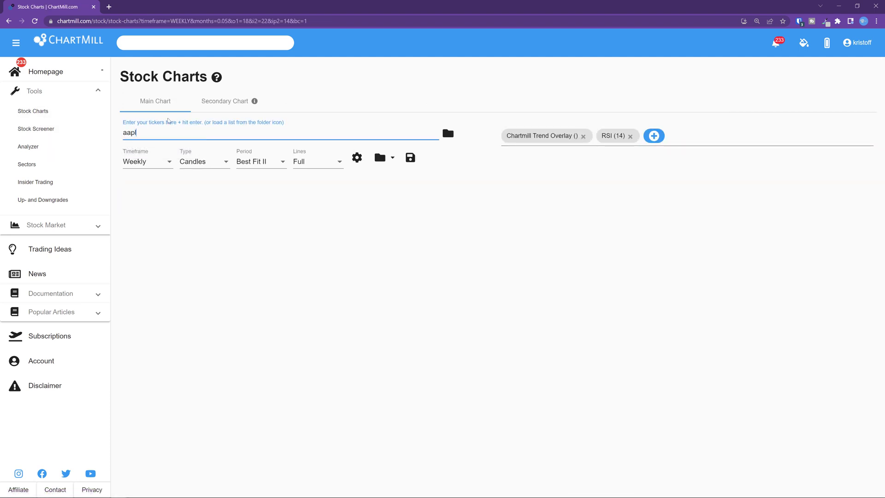
key(Return)
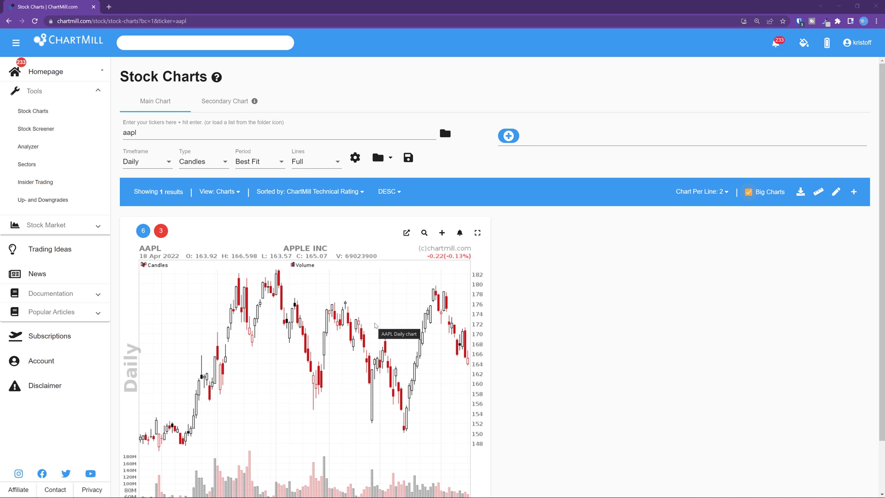
scroll(383, 288, down, 1)
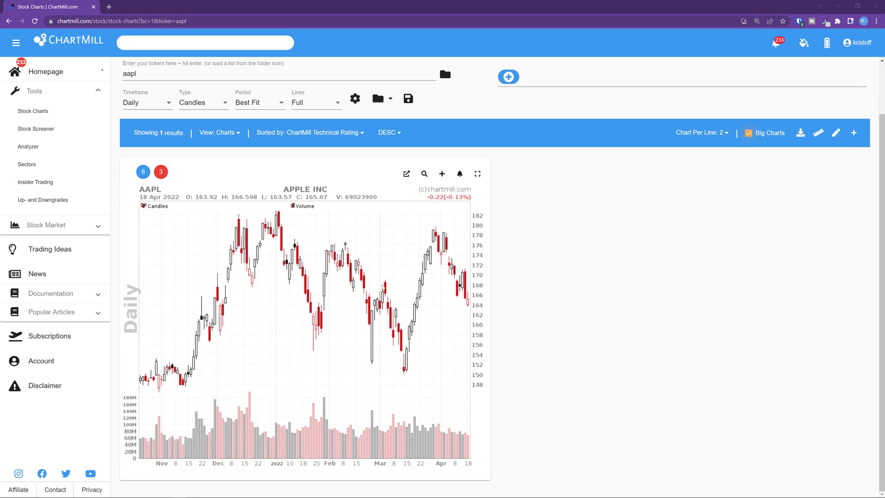
scroll(382, 287, up, 1)
scroll(382, 287, down, 1)
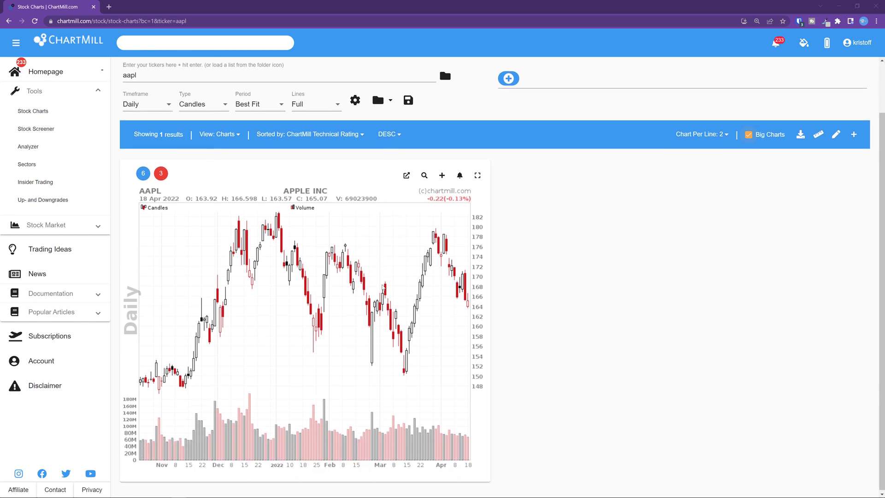
scroll(382, 287, up, 1)
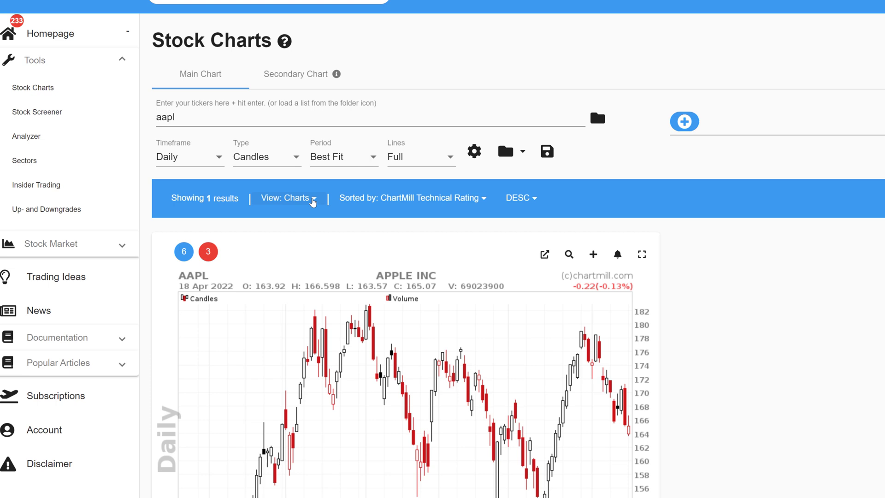
Step: Switch AAPL to 2 Charts and load Medium Term View on the main chart
click(314, 202)
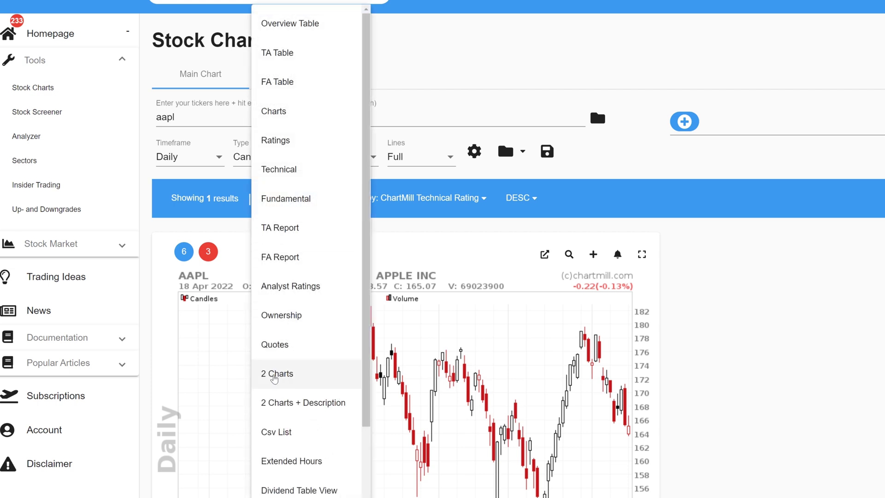
click(276, 375)
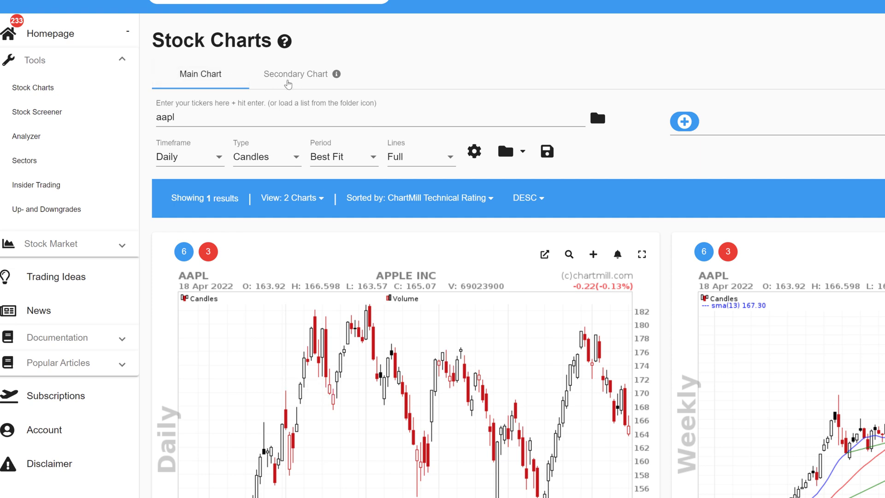
click(291, 79)
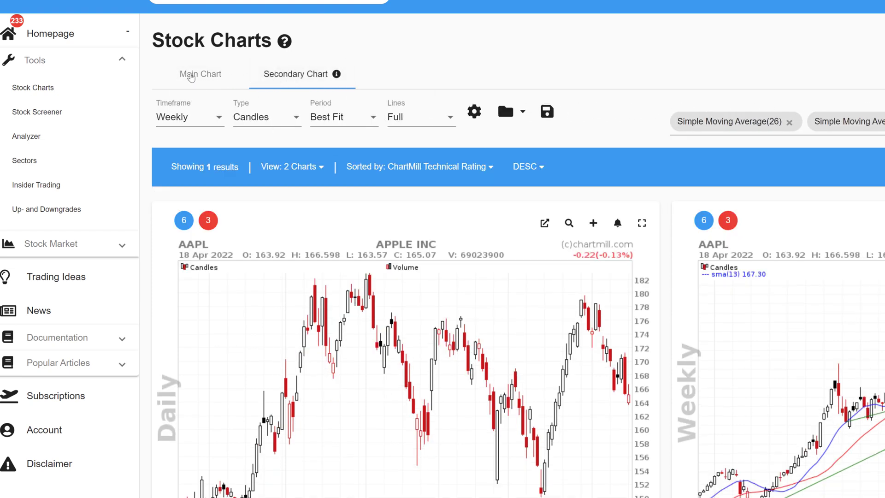
click(190, 77)
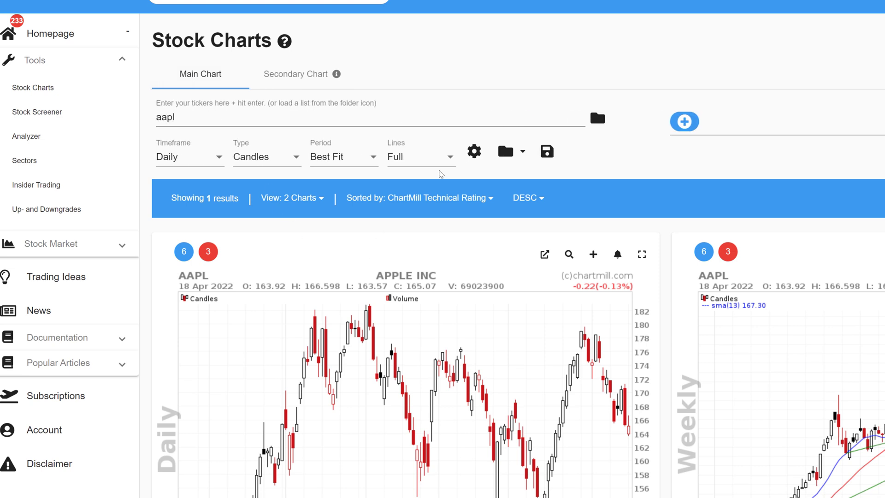
click(504, 152)
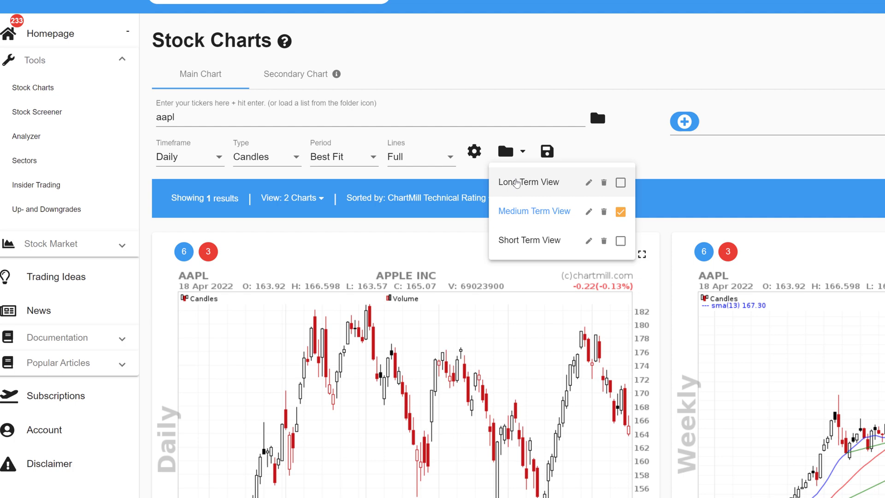
click(520, 211)
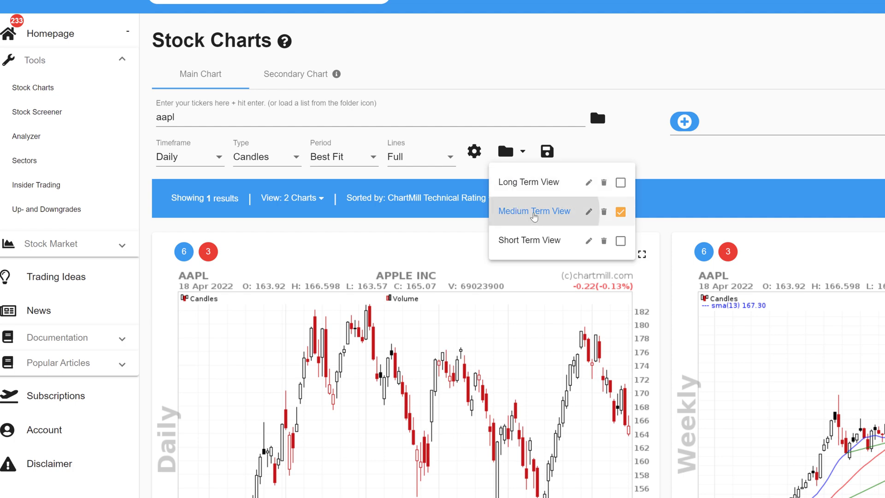
Step: Load Long Term View on the secondary chart for weekly Trend Overlay and RSI (14)
click(318, 82)
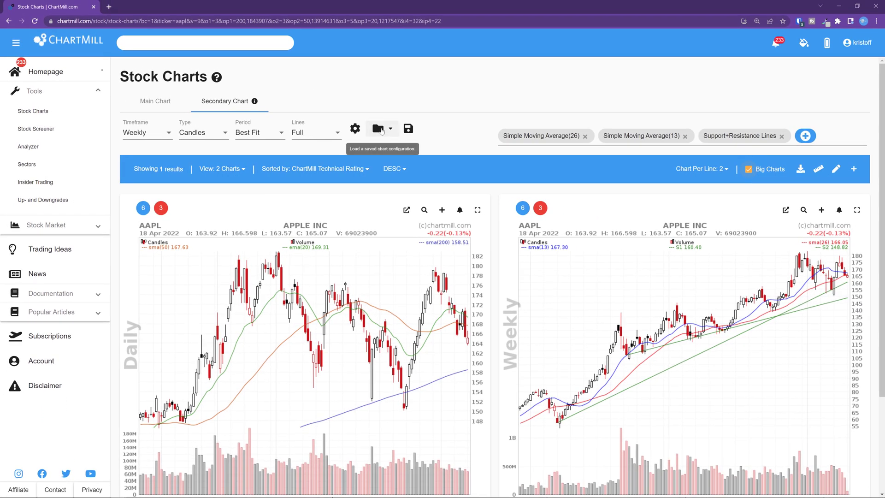
click(381, 131)
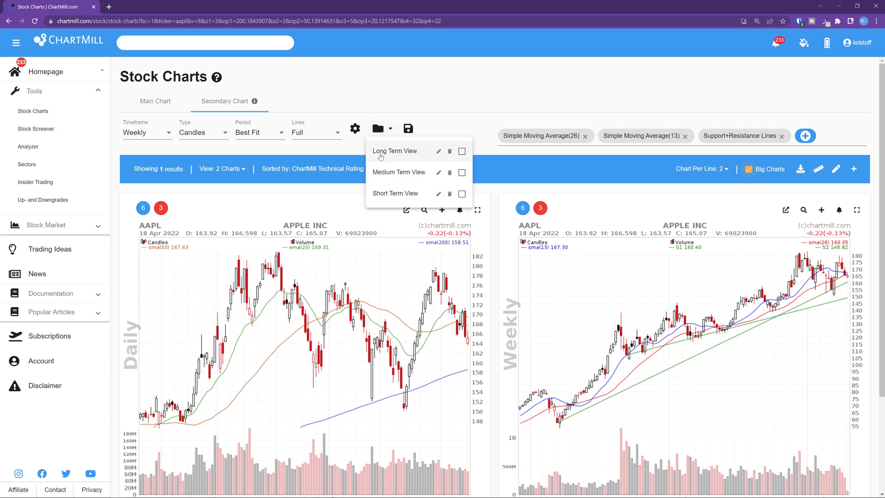
click(381, 148)
scroll(479, 324, down, 3)
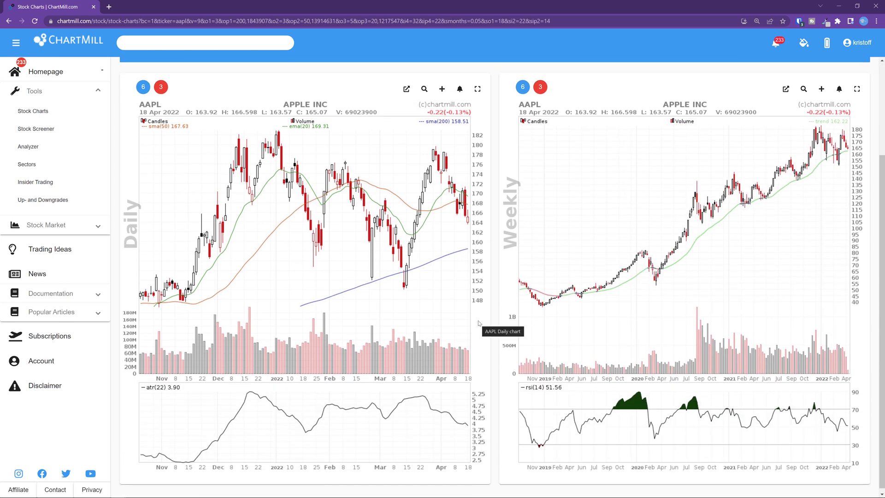
scroll(480, 324, up, 3)
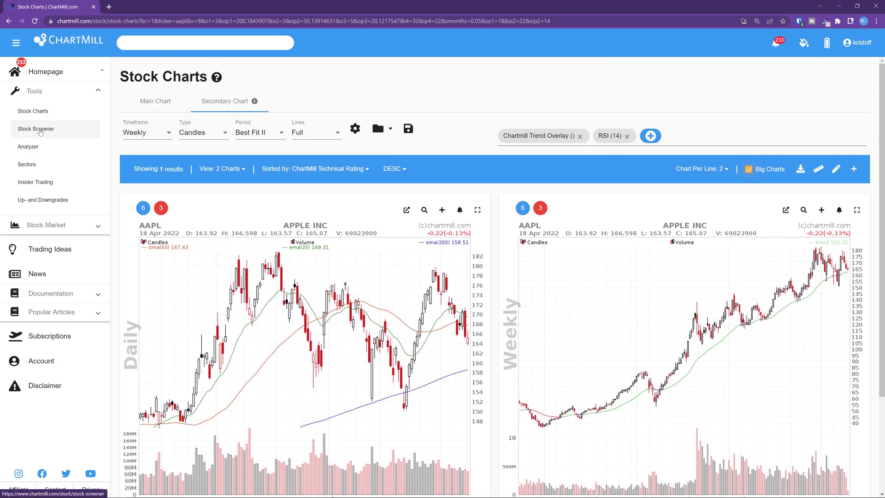
Step: Set the Stock Screener to 2 Charts with Short Term View on the main chart
click(40, 130)
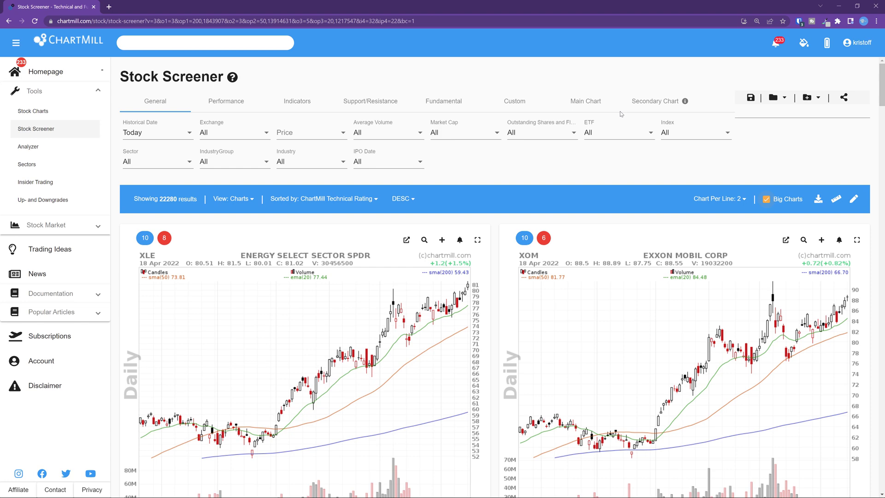
click(585, 101)
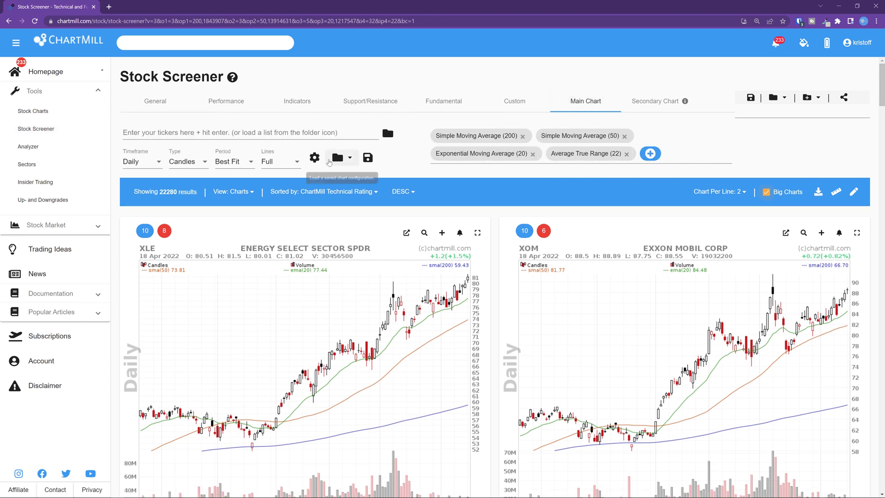
click(242, 192)
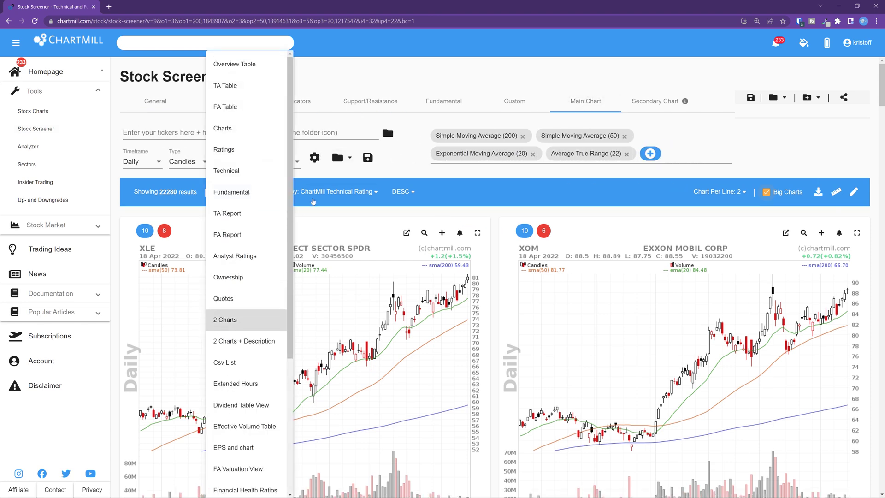
click(228, 319)
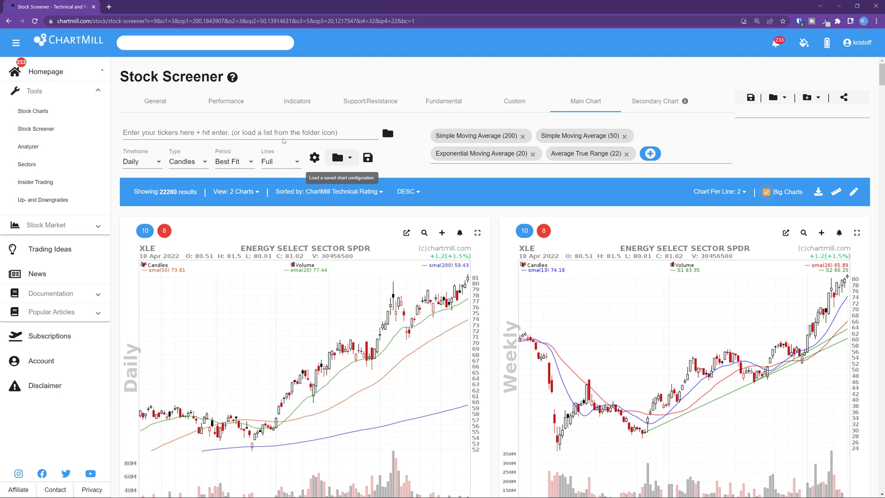
click(339, 158)
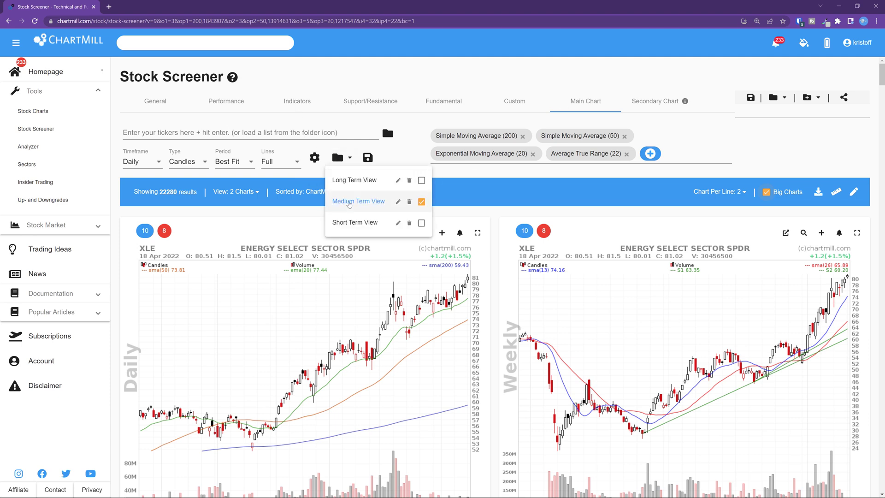
click(351, 221)
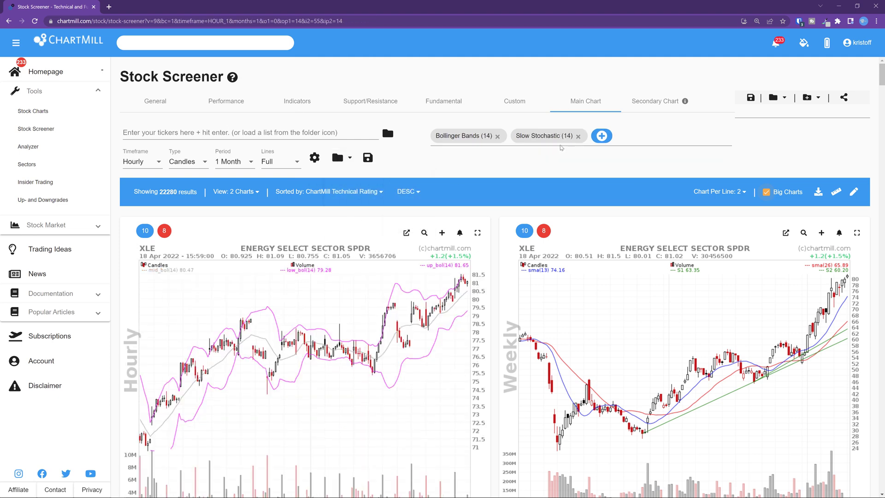
Step: Load Medium Term View on the screener's secondary chart
click(649, 102)
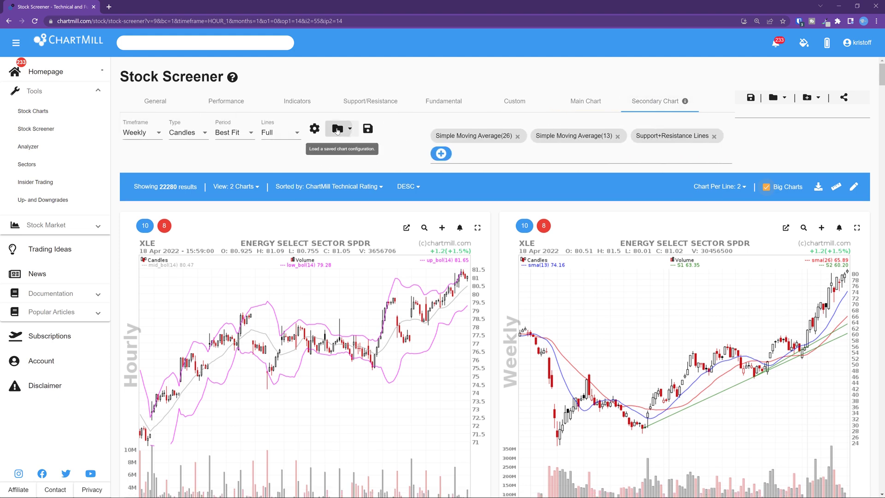
click(338, 129)
click(352, 172)
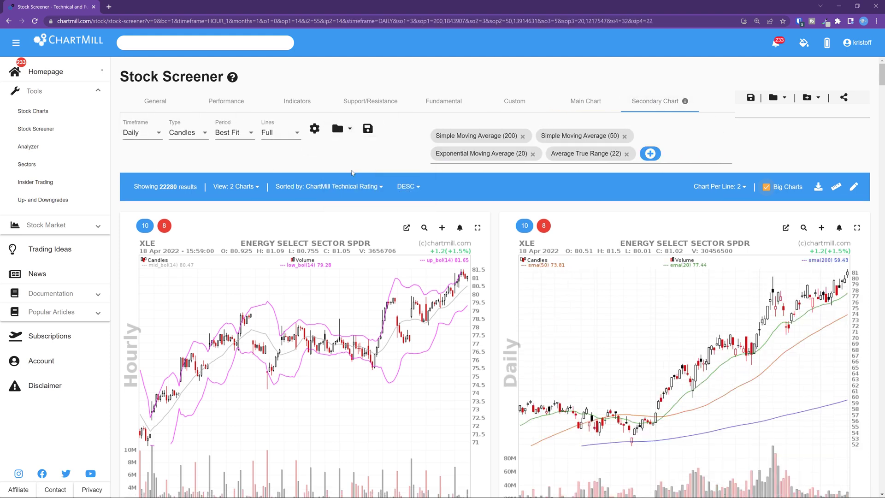
scroll(490, 306, down, 3)
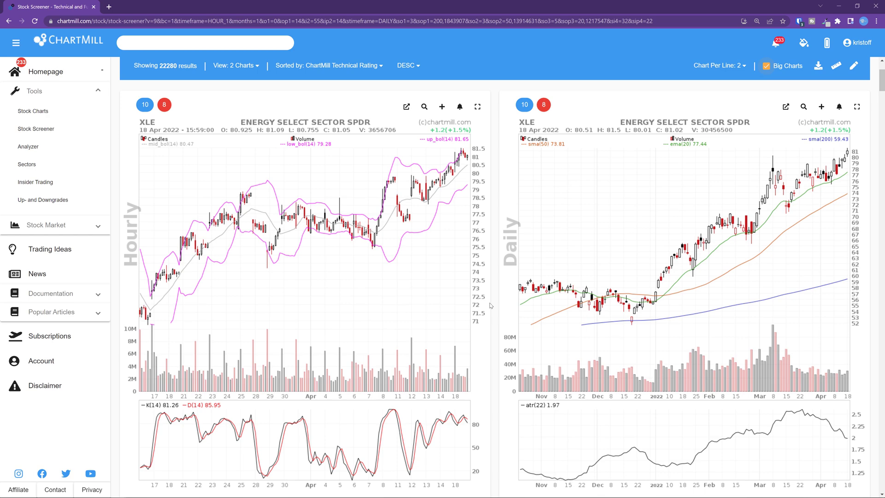
scroll(490, 305, up, 3)
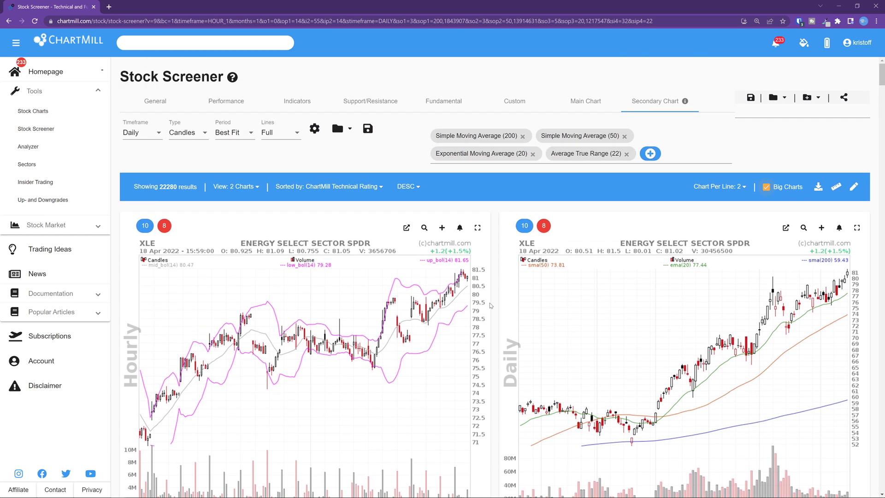
scroll(490, 305, down, 2)
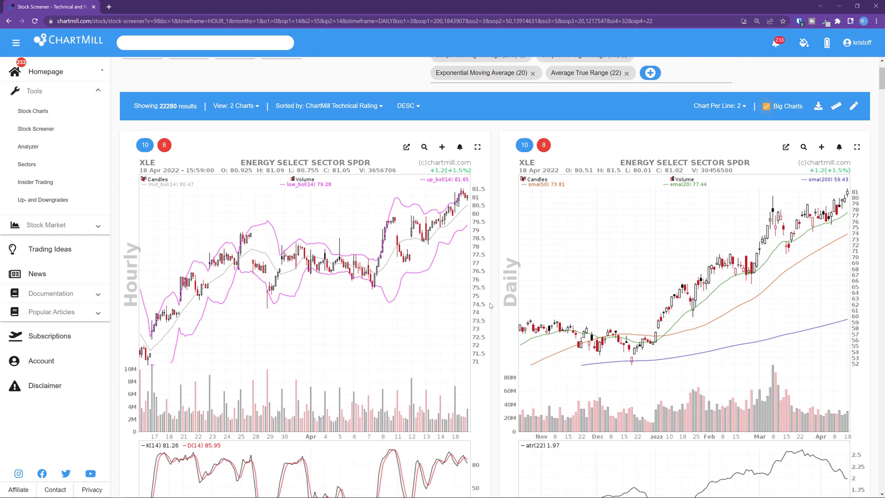
scroll(490, 306, down, 2)
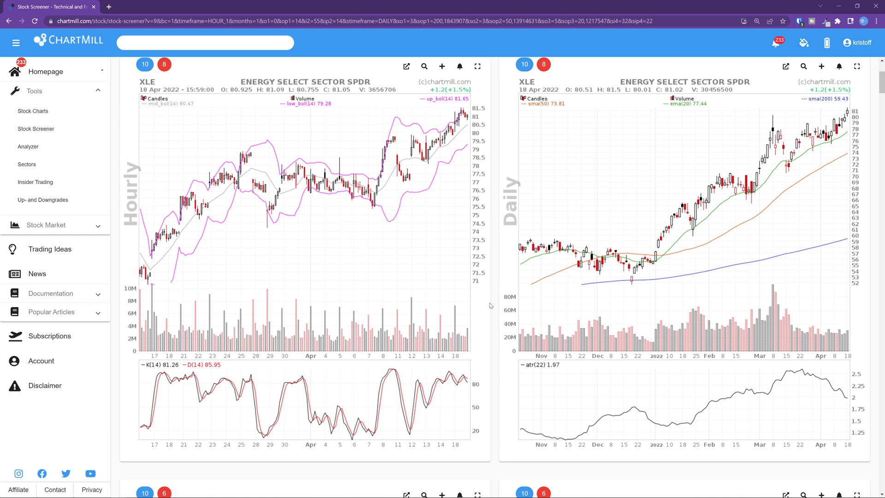
scroll(491, 306, up, 4)
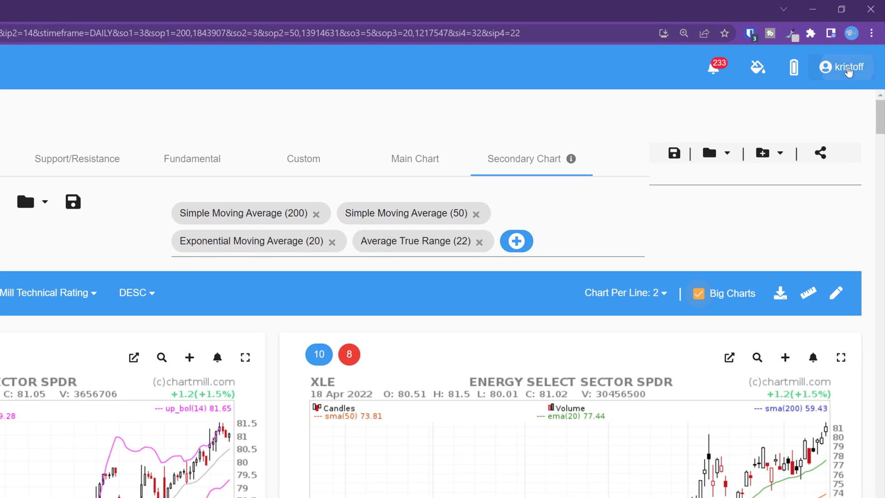
Step: Make Long Term View the Secondary Default in Account Chart Settings
click(848, 70)
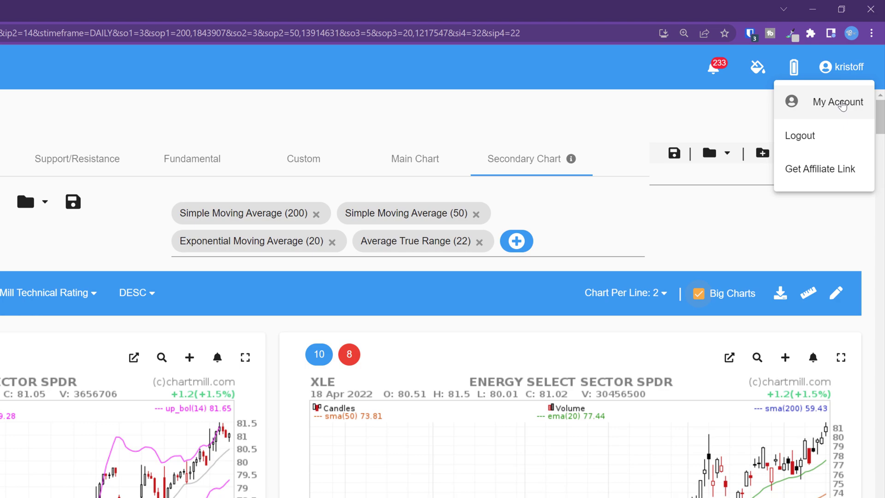
click(842, 103)
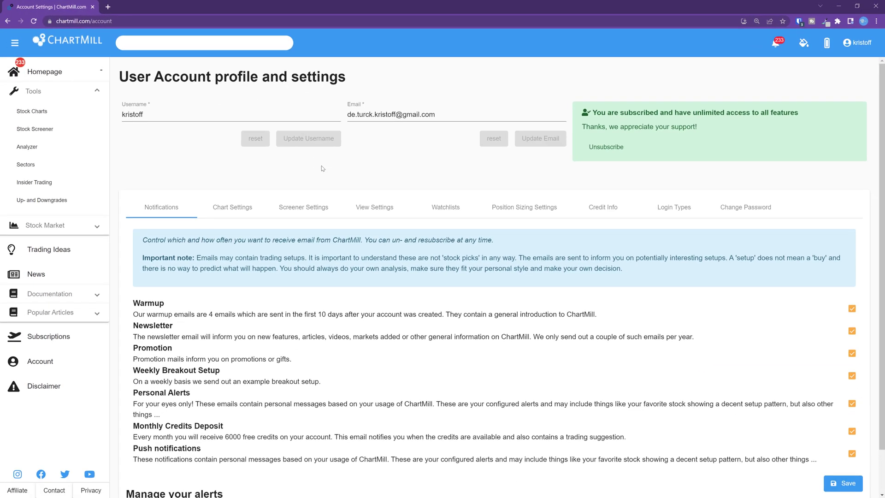
click(233, 207)
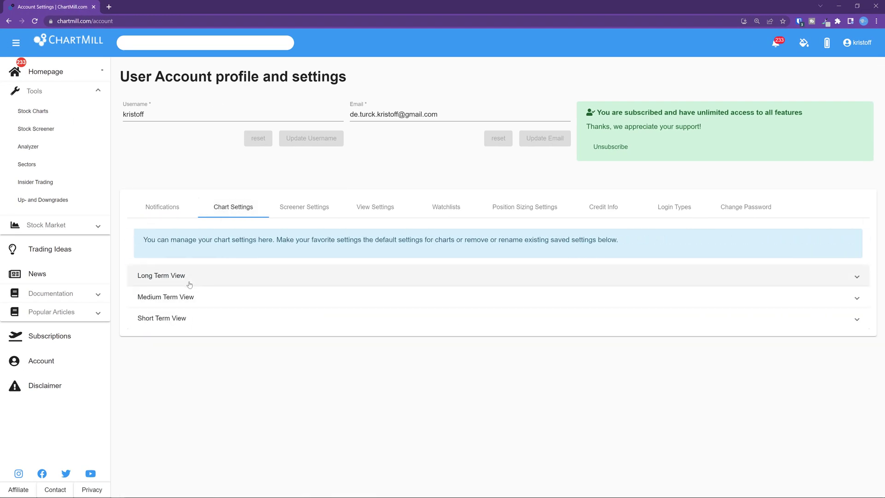
click(189, 283)
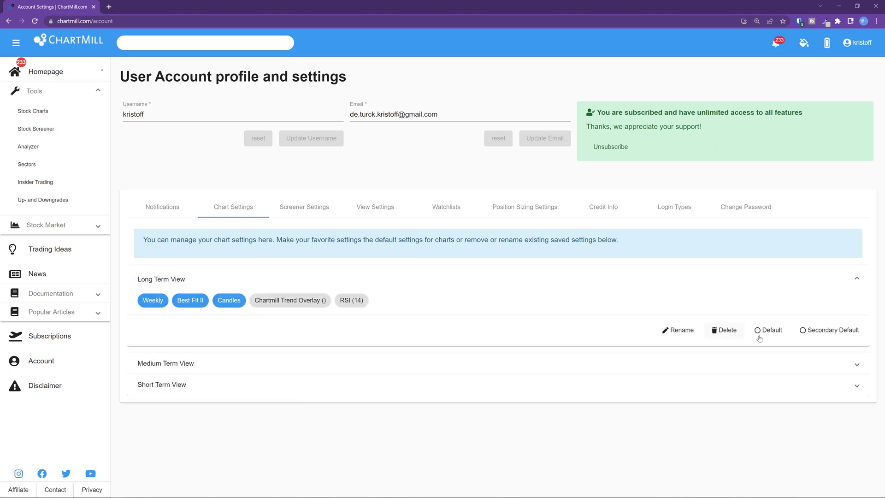
click(802, 331)
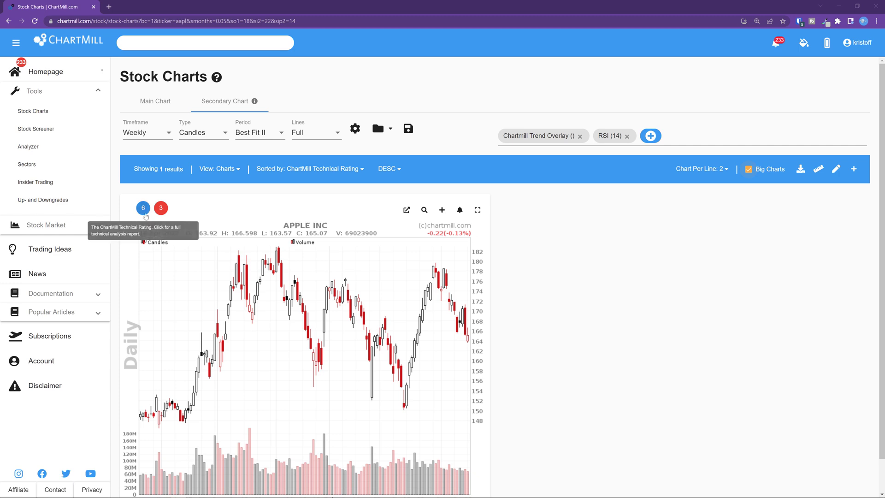
Step: Remove Trend Overlay and RSI (14), then load Medium Term View as the main chart default
click(580, 137)
click(533, 137)
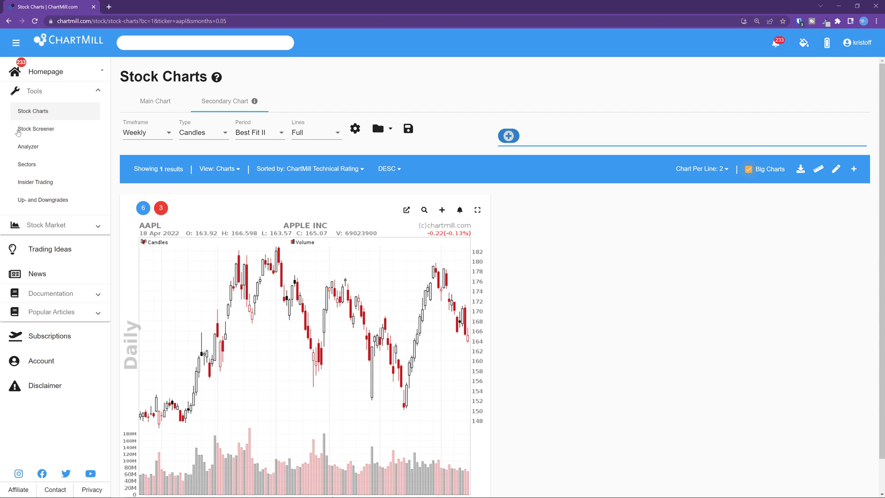
click(164, 103)
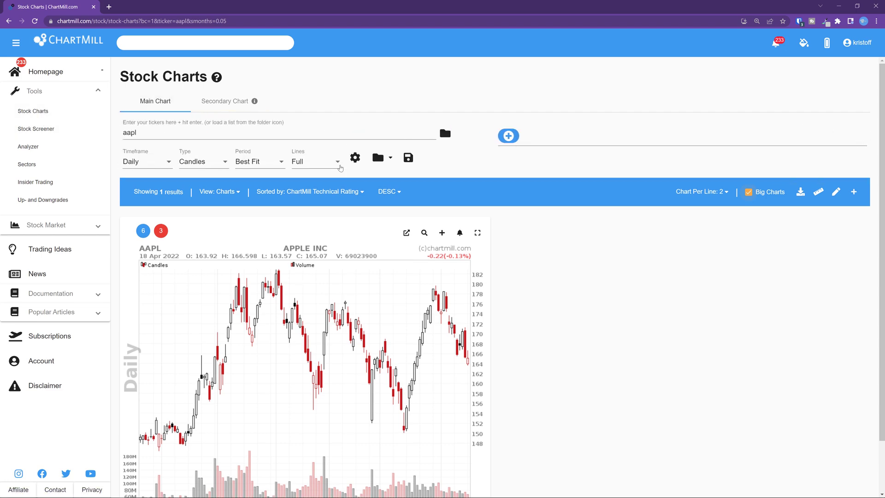
click(378, 158)
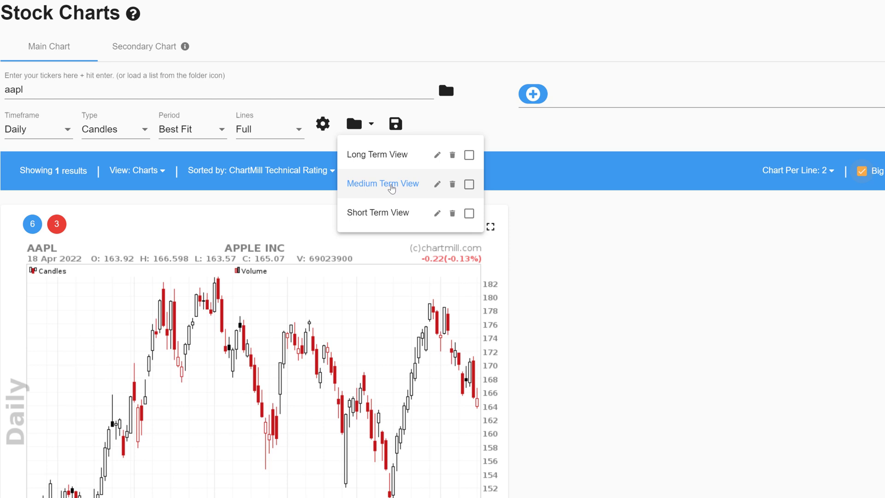
click(387, 183)
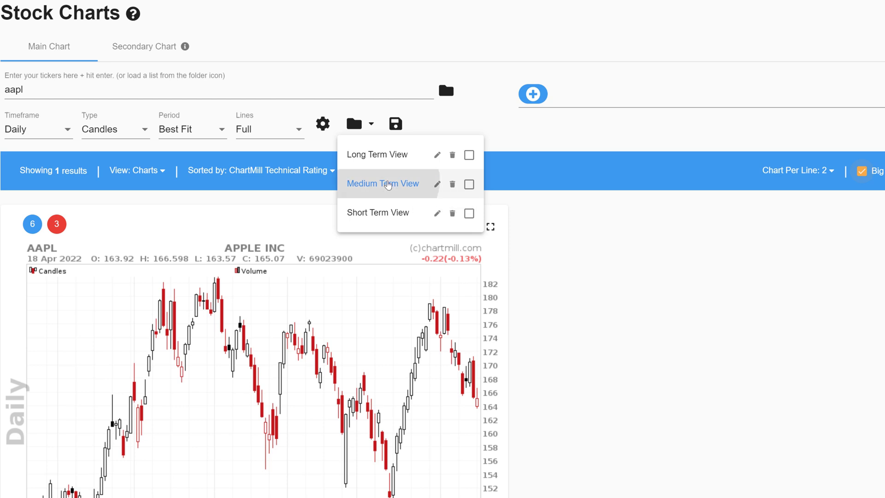
click(357, 124)
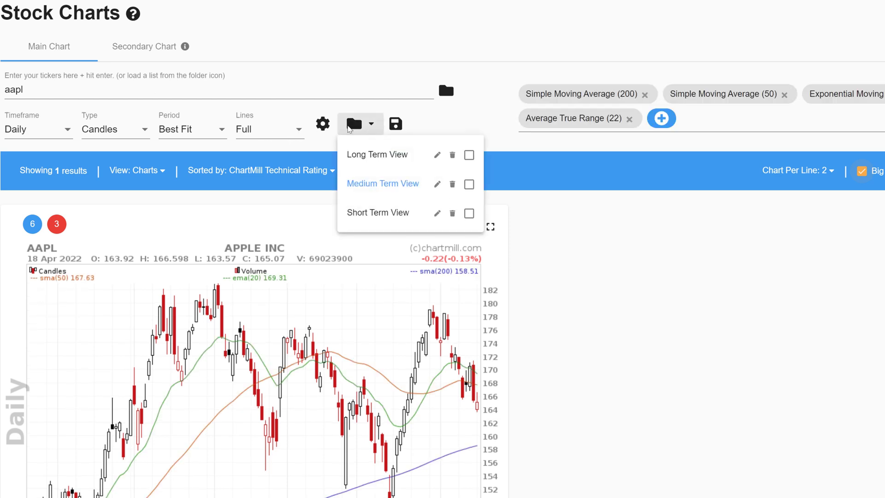
click(467, 185)
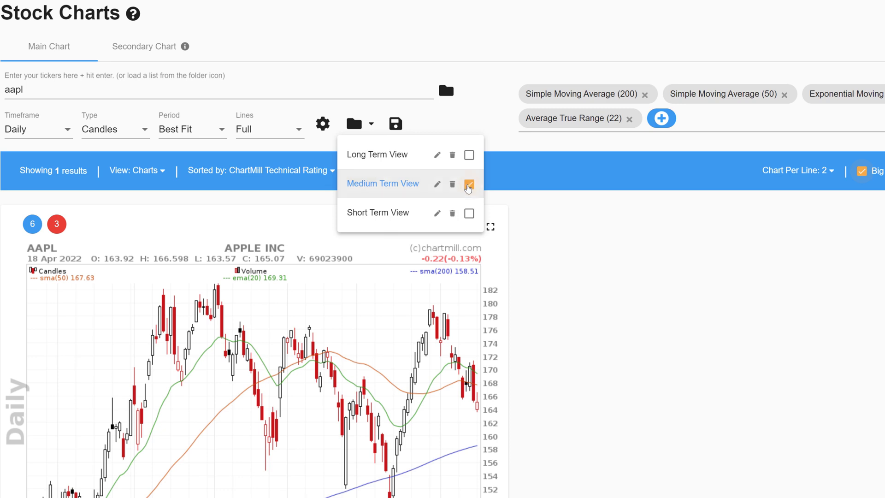
Step: Load Long Term View on the secondary chart and mark it as default
click(140, 50)
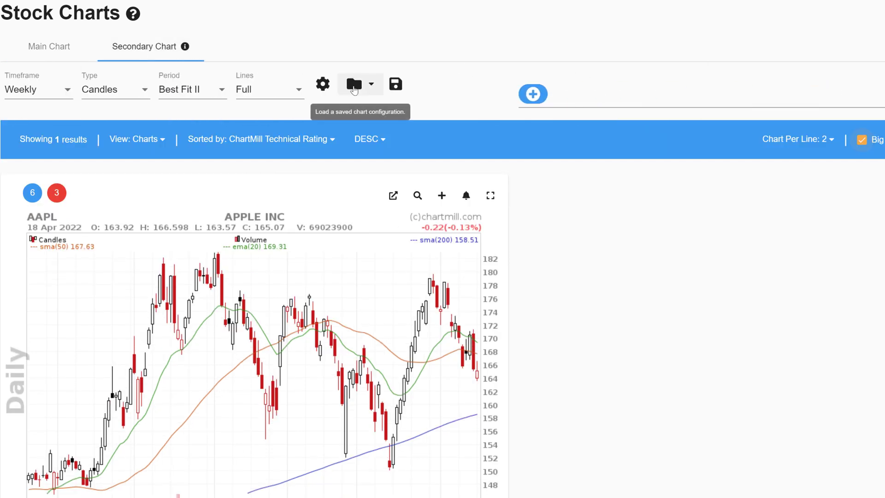
click(355, 84)
click(382, 119)
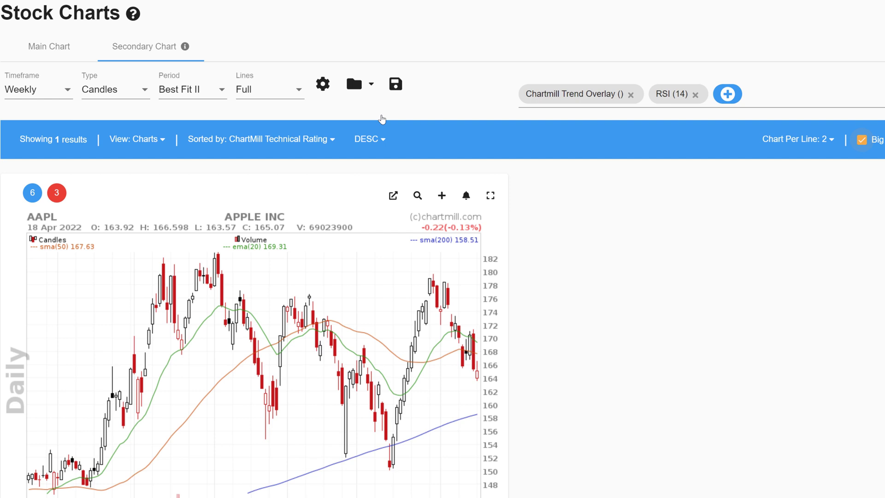
click(355, 84)
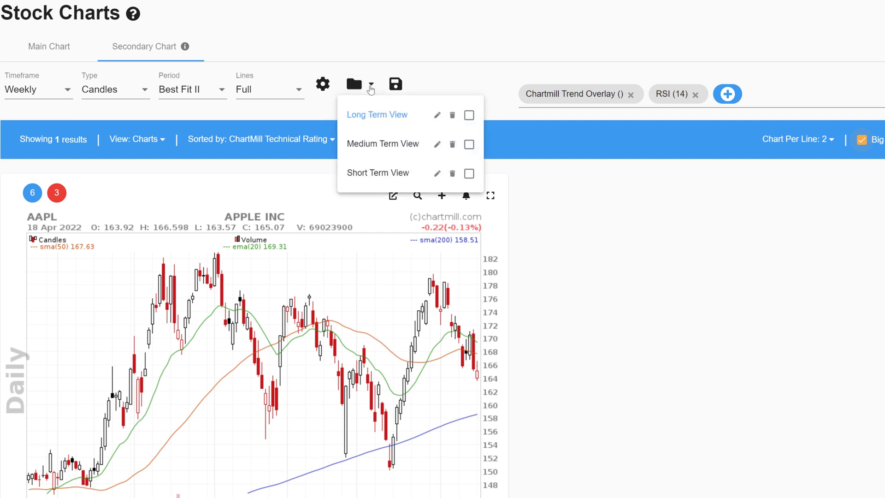
click(472, 115)
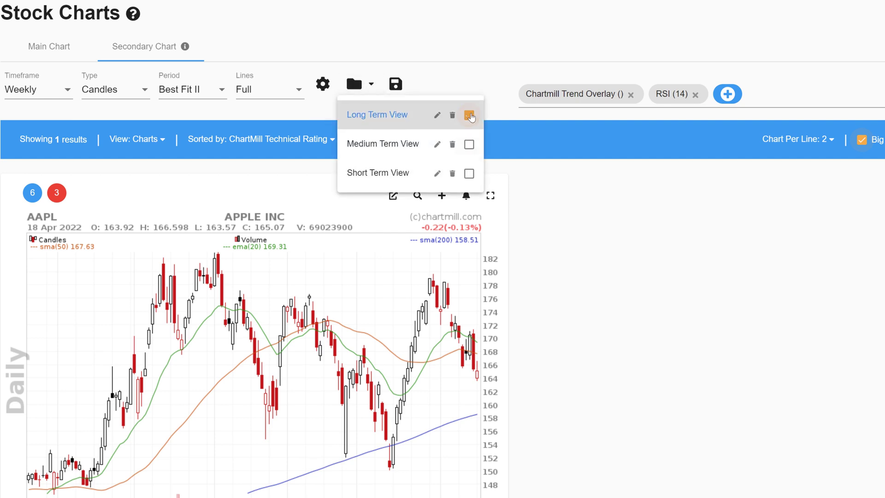
click(575, 203)
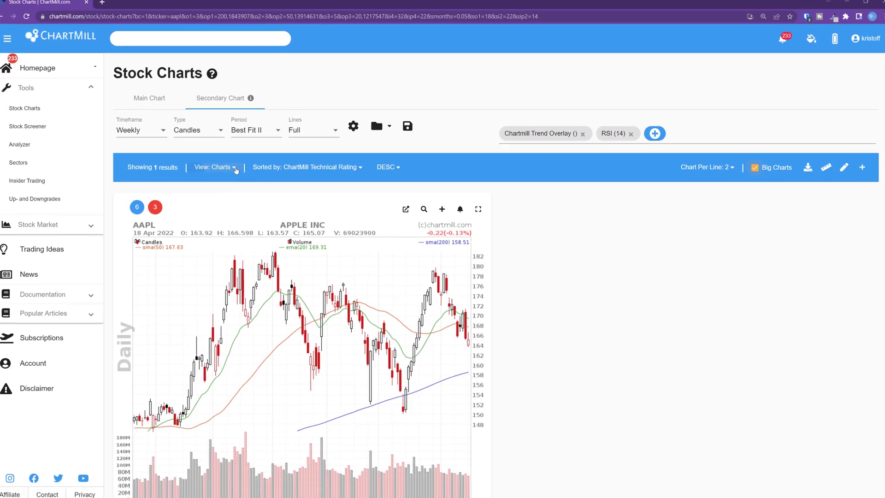
Step: Show AAPL as 2 Charts and inspect the ATR and RSI panels below
click(137, 138)
click(213, 319)
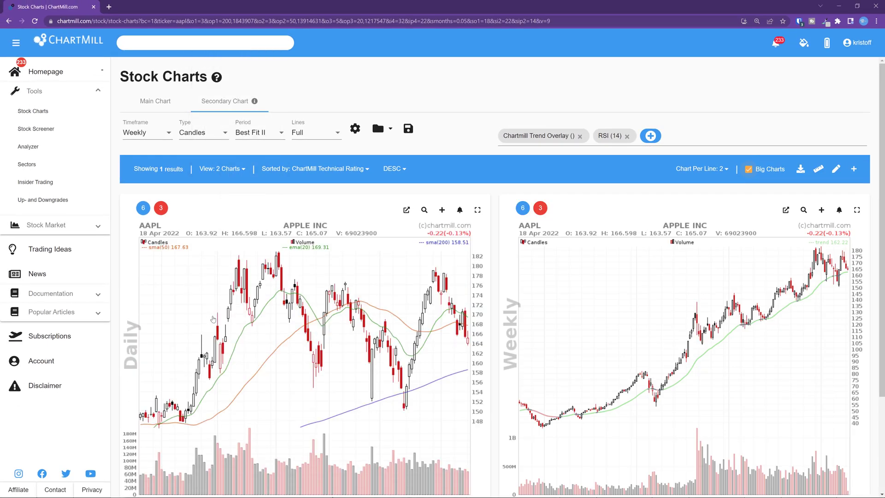
scroll(423, 295, down, 3)
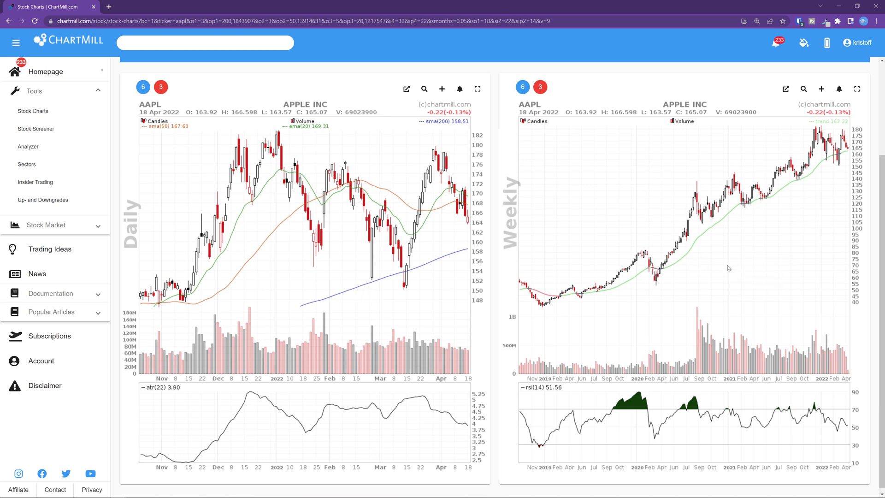
scroll(728, 268, up, 3)
scroll(728, 268, down, 3)
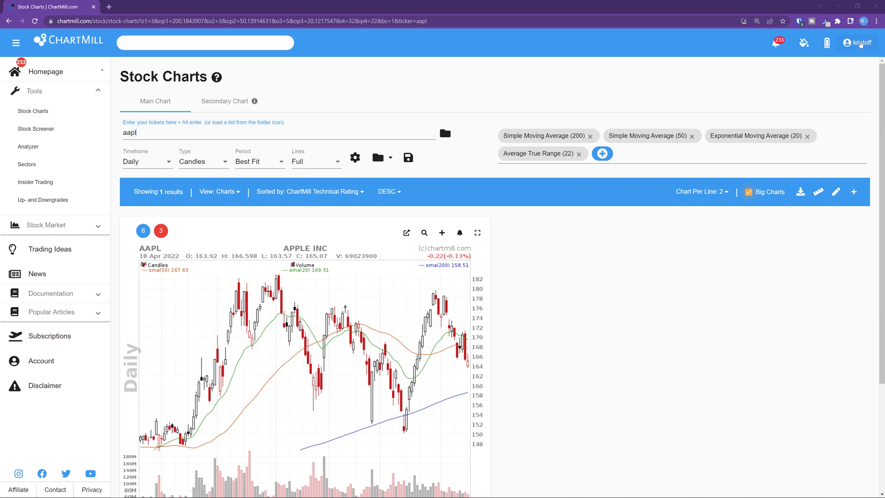
Step: Set Default View Charts to '2 Charts + Description' in the account's View Settings
click(858, 43)
click(854, 65)
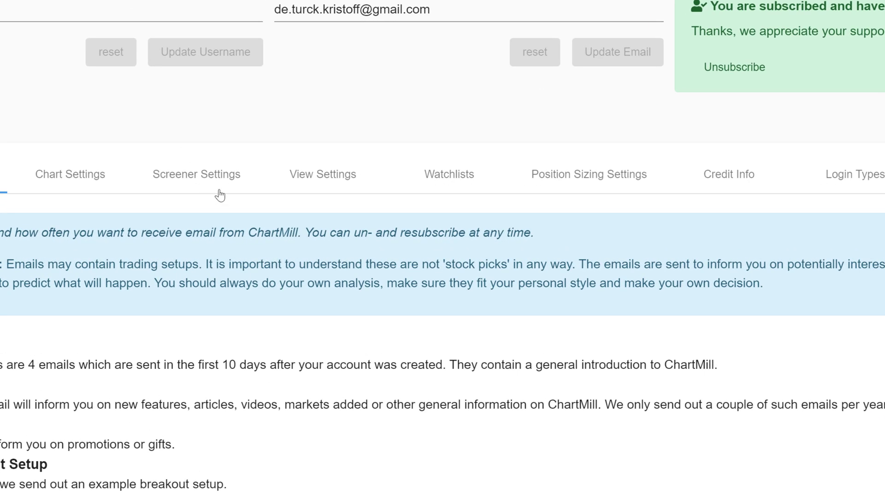
double_click(329, 180)
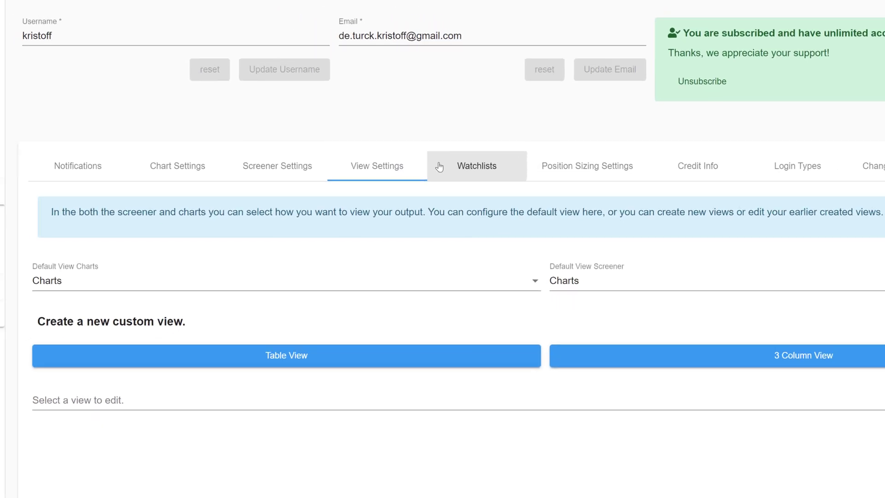
click(448, 174)
click(379, 169)
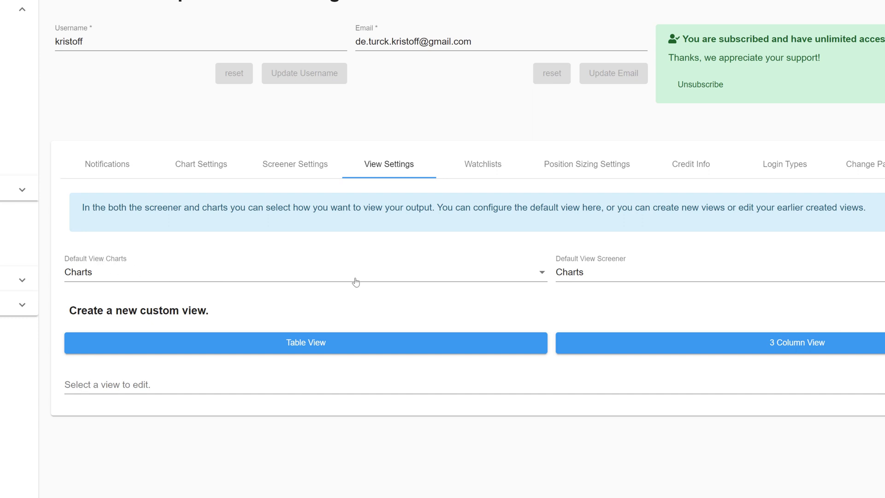
click(538, 275)
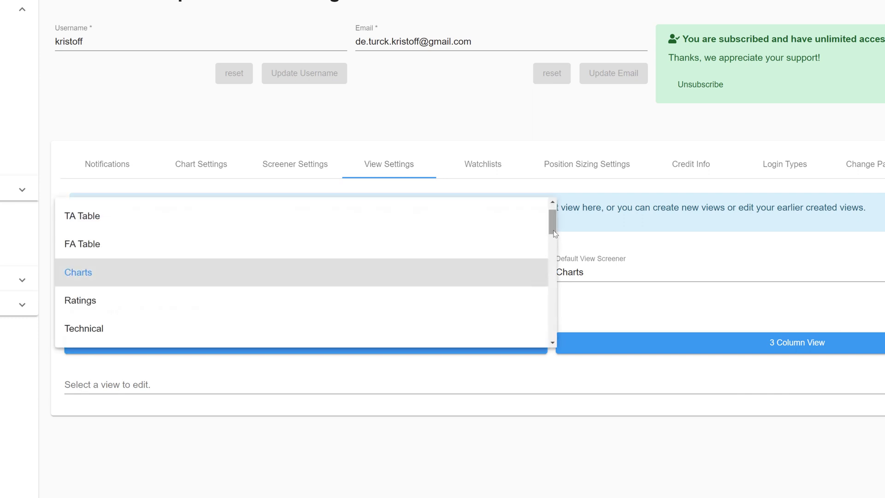
drag(552, 233, 558, 277)
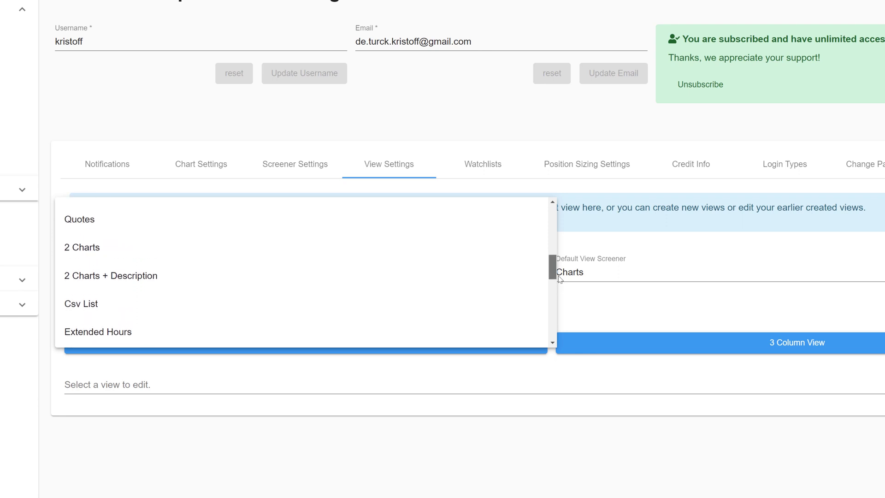
click(106, 274)
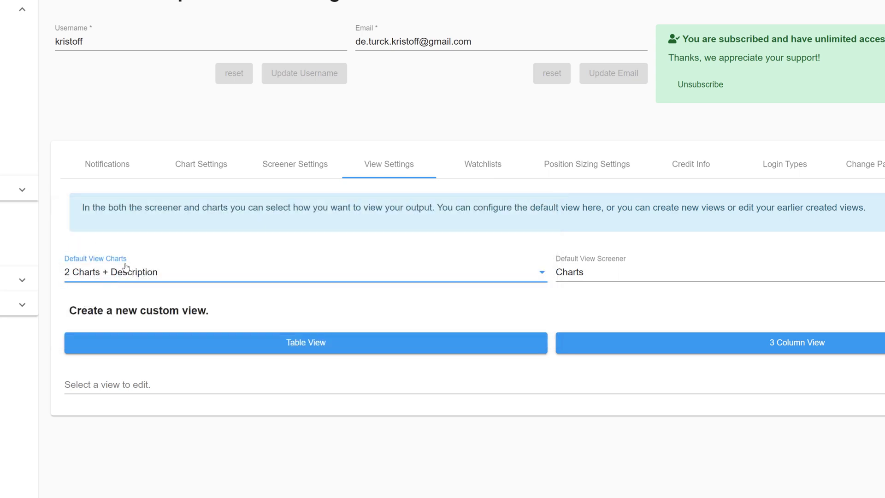
Step: Load ticker GM in Stock Charts to show its daily and weekly charts with the company description
click(34, 113)
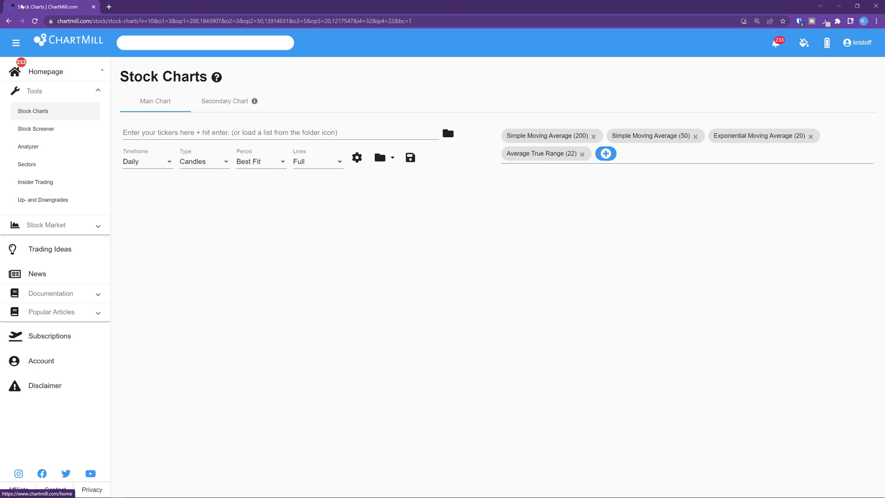
click(137, 135)
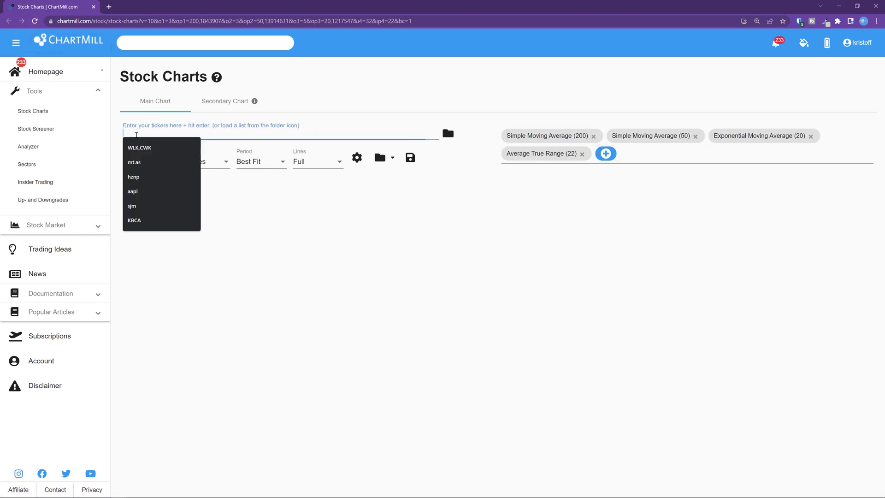
text(gm)
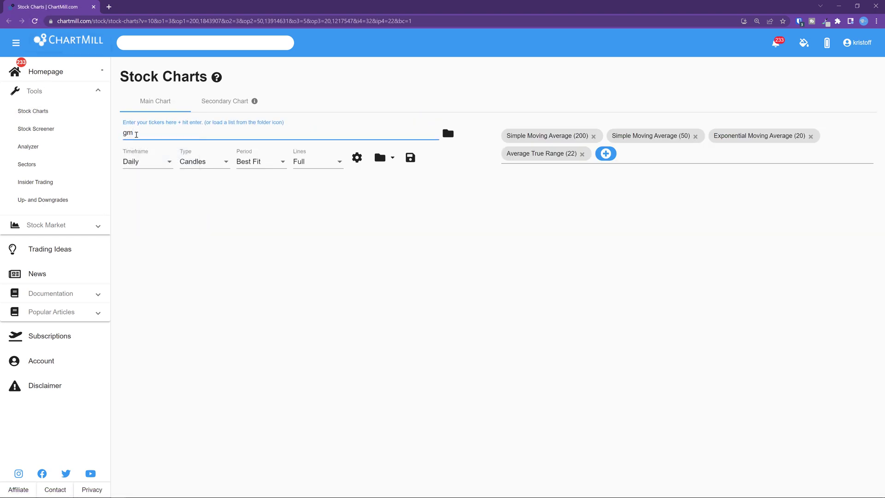
key(Return)
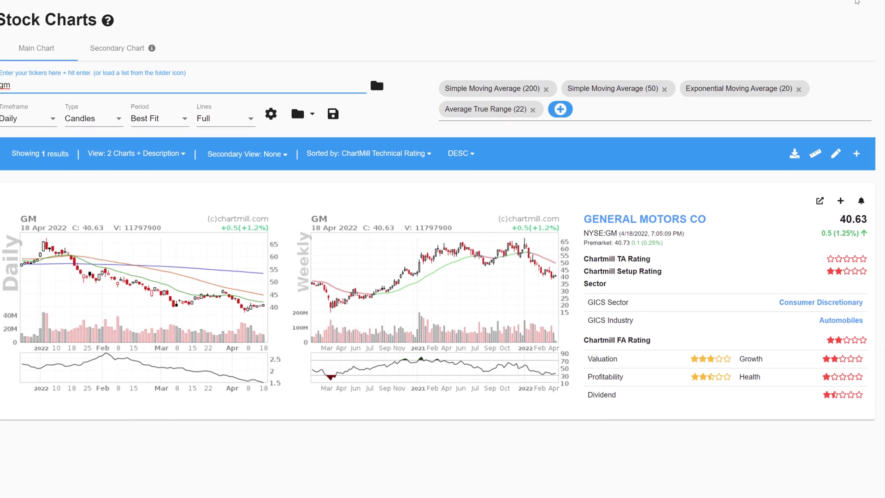
Step: In My Account, review View Settings, then list the saved Long, Medium and Short Term View chart settings
click(858, 16)
click(826, 63)
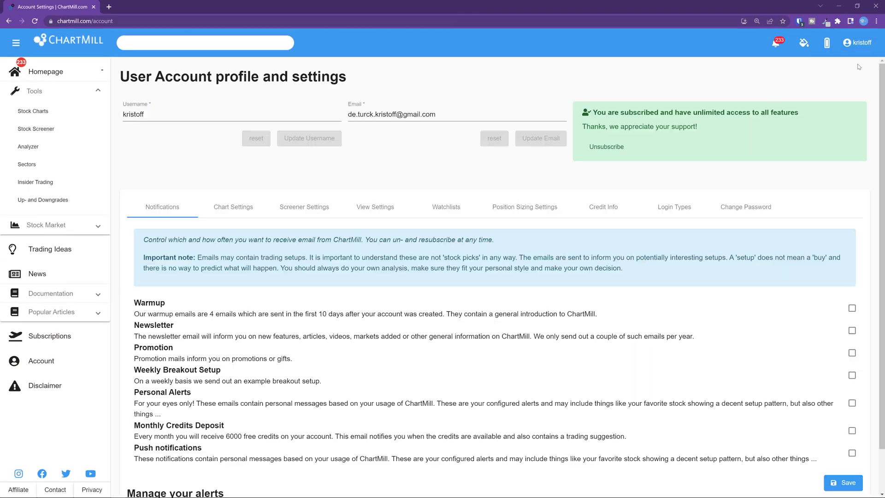
click(371, 208)
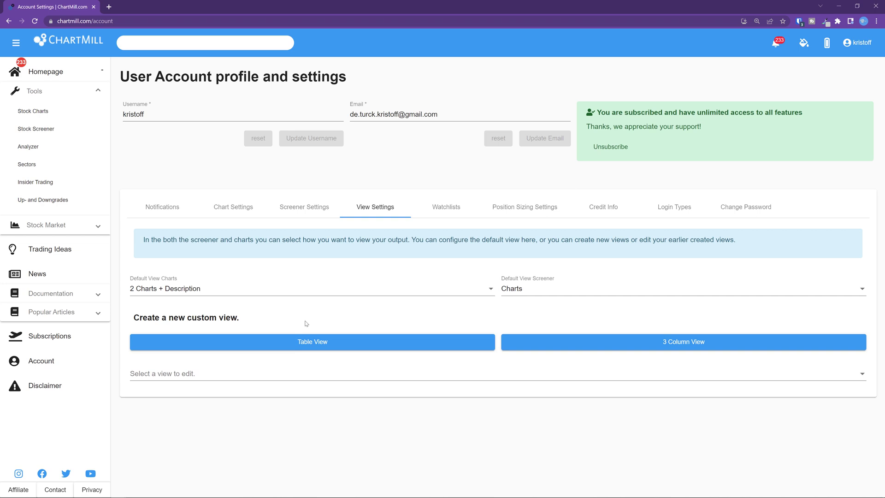
click(240, 211)
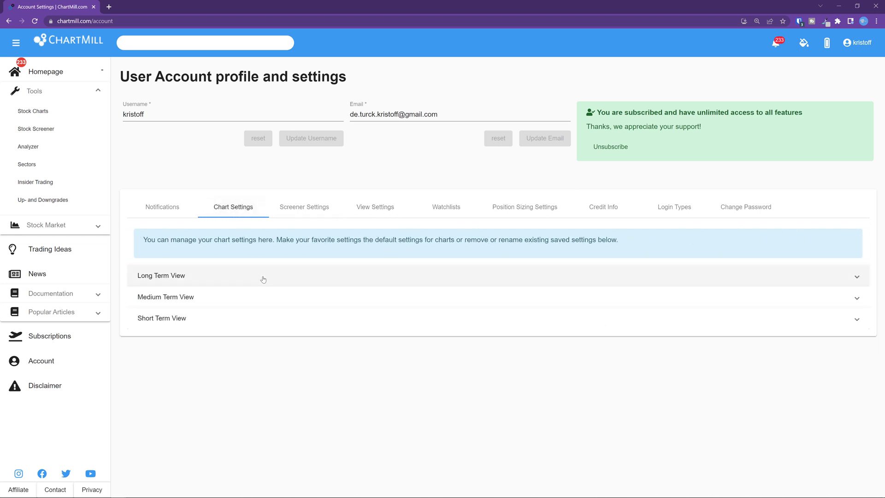